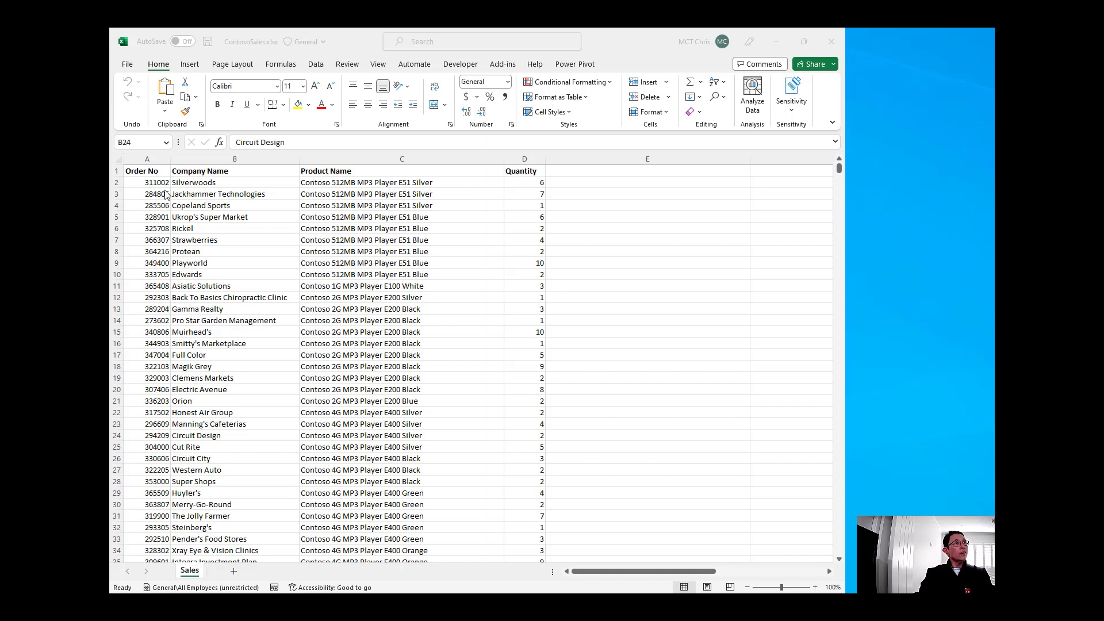
- Format the sales data range $A$1:$D$13916 as a table with headers, using a blue light table style
{"action": "key", "text": "alt+Tab"}
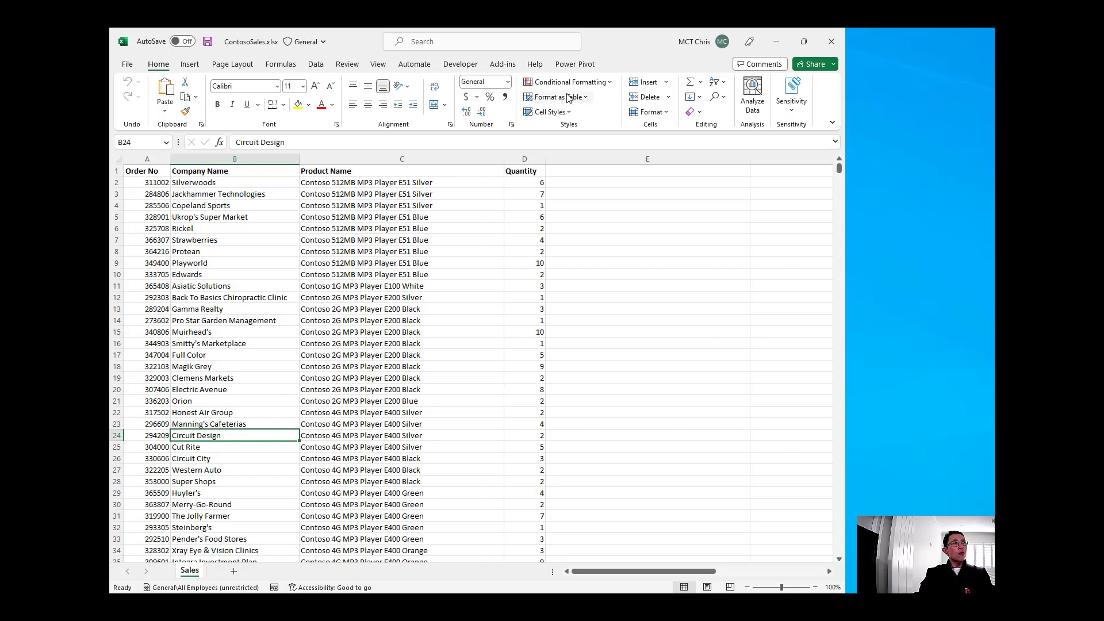
{"action": "left_click", "coordinate": [586, 97]}
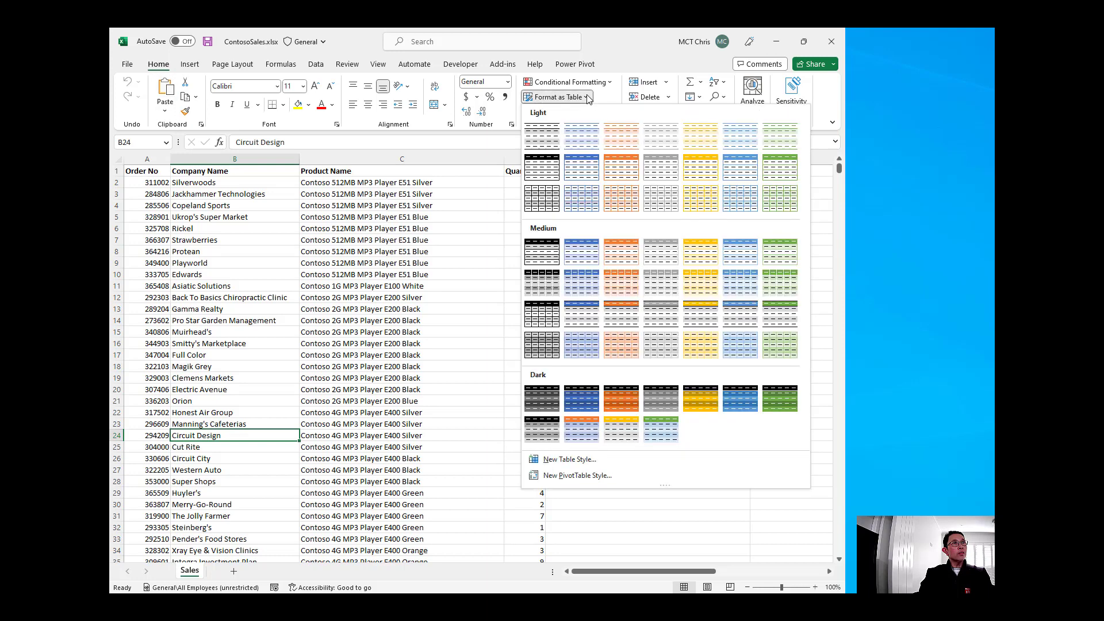
{"action": "left_click", "coordinate": [581, 167]}
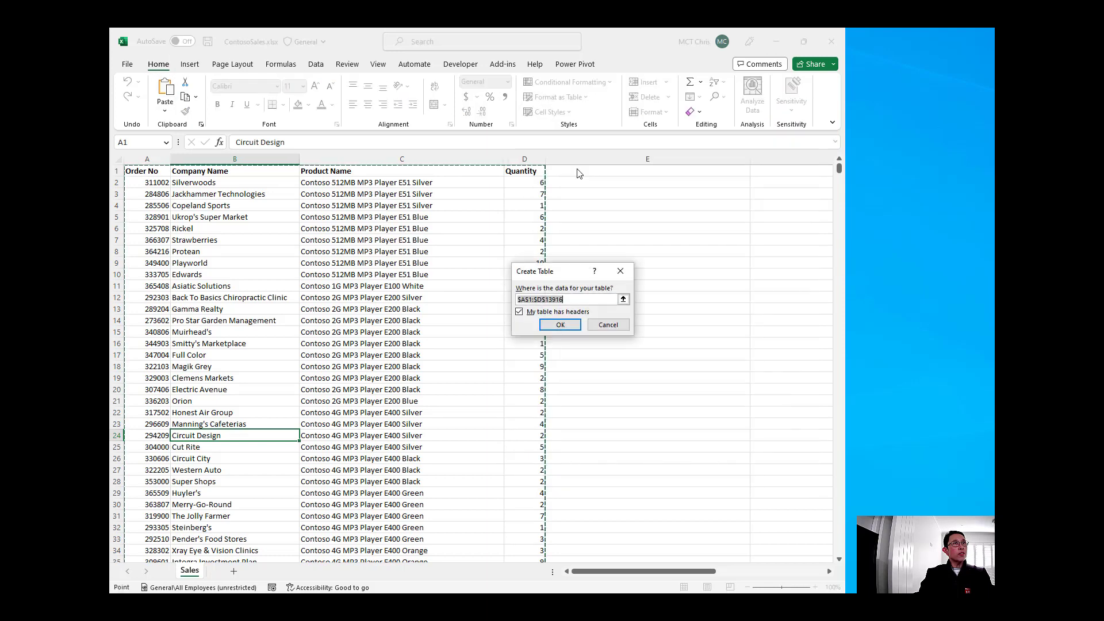
{"action": "left_click", "coordinate": [557, 324]}
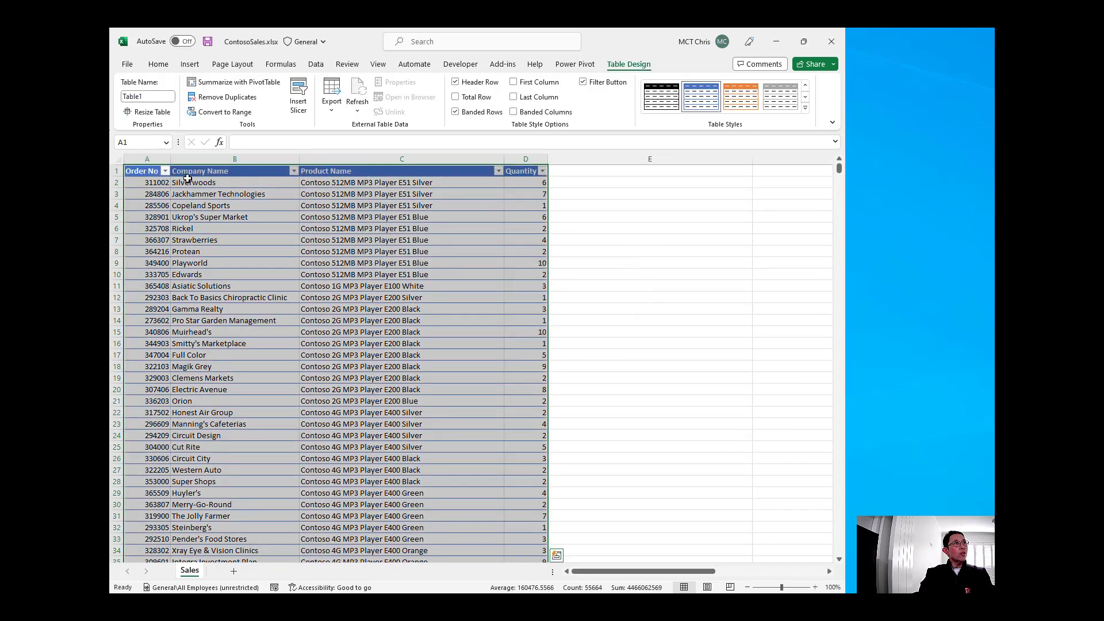
- Rename the new table as Sales
{"action": "left_click", "coordinate": [150, 93]}
{"action": "left_click", "coordinate": [131, 96]}
{"action": "left_click_drag", "start_coordinate": [149, 98], "coordinate": [112, 100]}
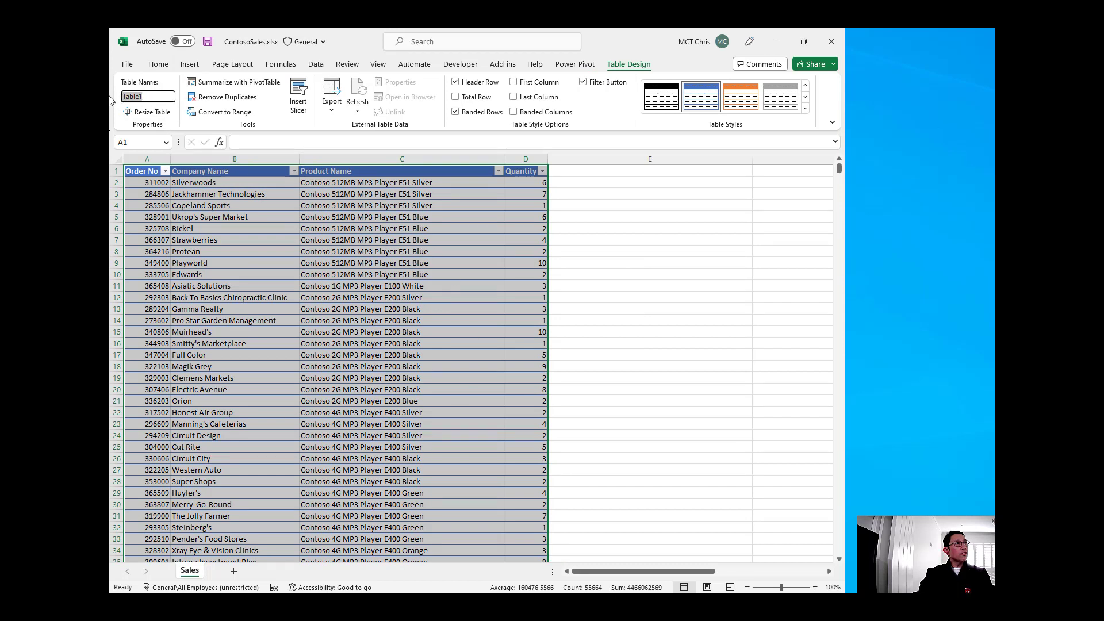
{"action": "type", "text": "Sale"}
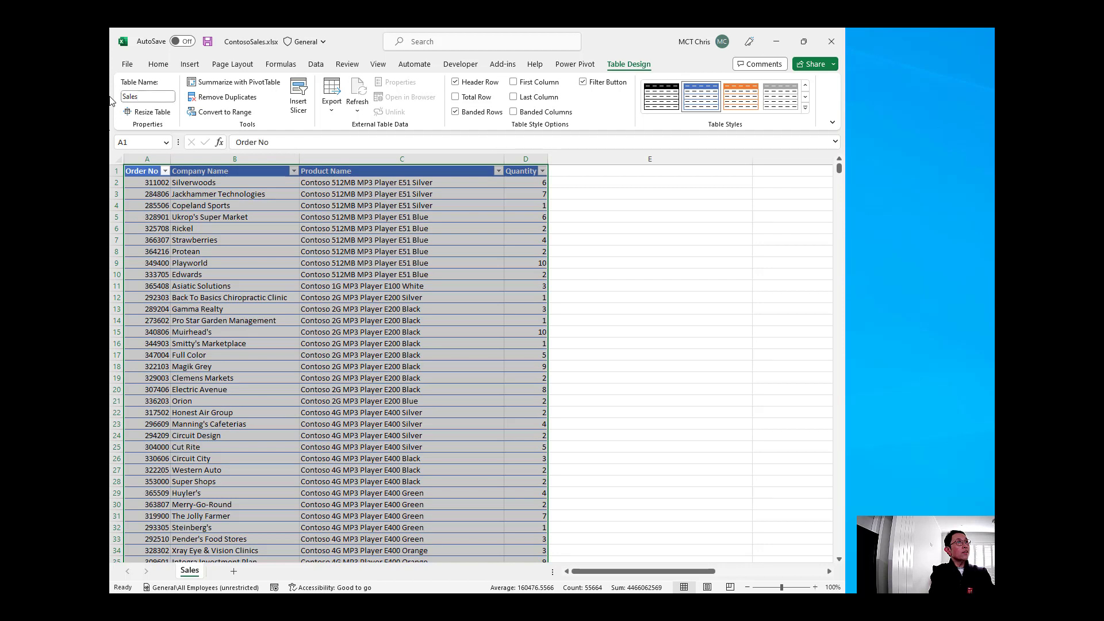
{"action": "type", "text": "s"}
{"action": "key", "text": "Return"}
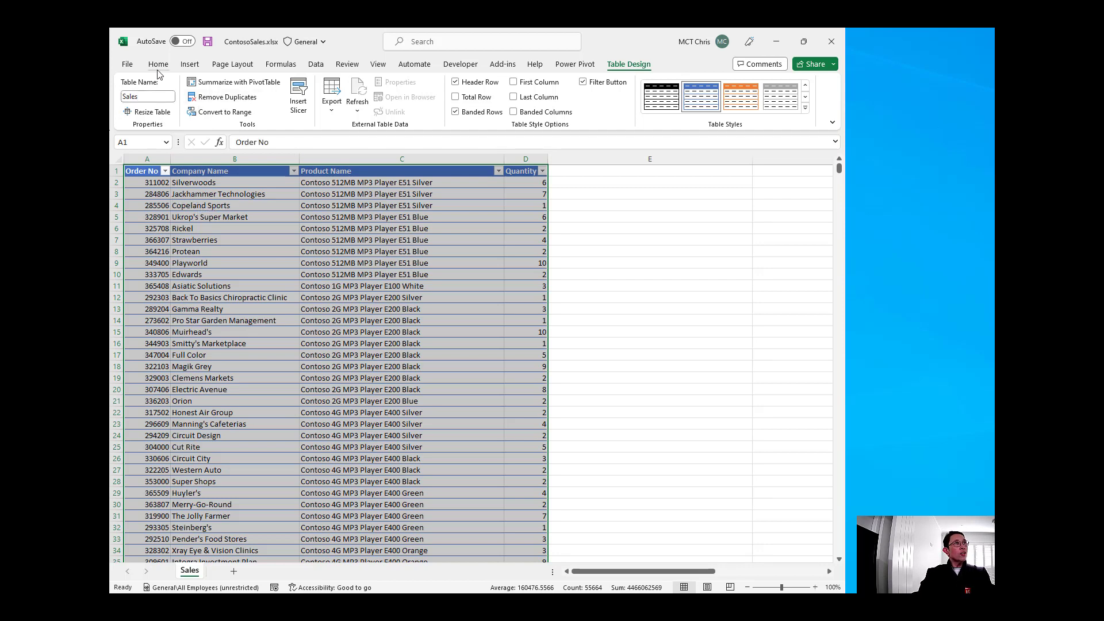
- Add the Sales table to the data model and create a PivotTable from it on a new worksheet
{"action": "left_click", "coordinate": [574, 65]}
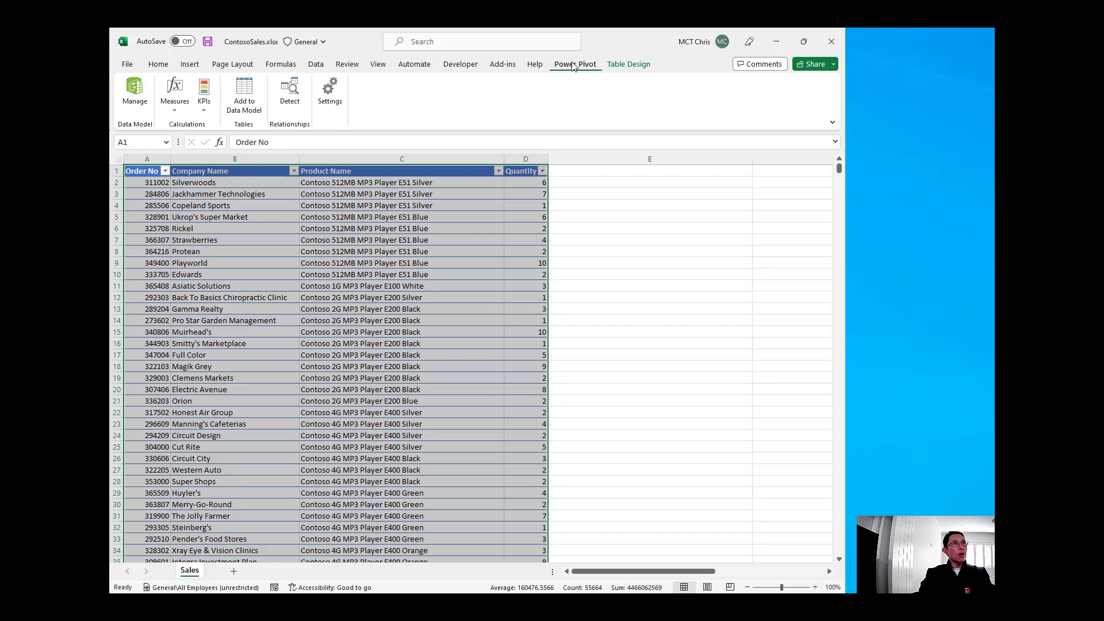
{"action": "left_click", "coordinate": [249, 110]}
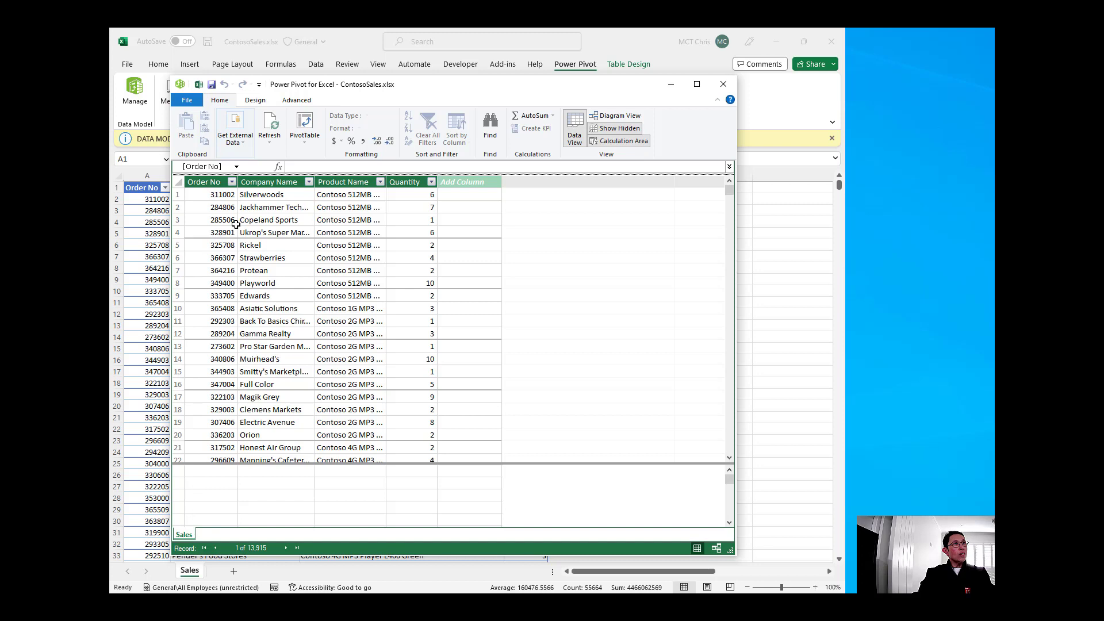
{"action": "left_click", "coordinate": [305, 147]}
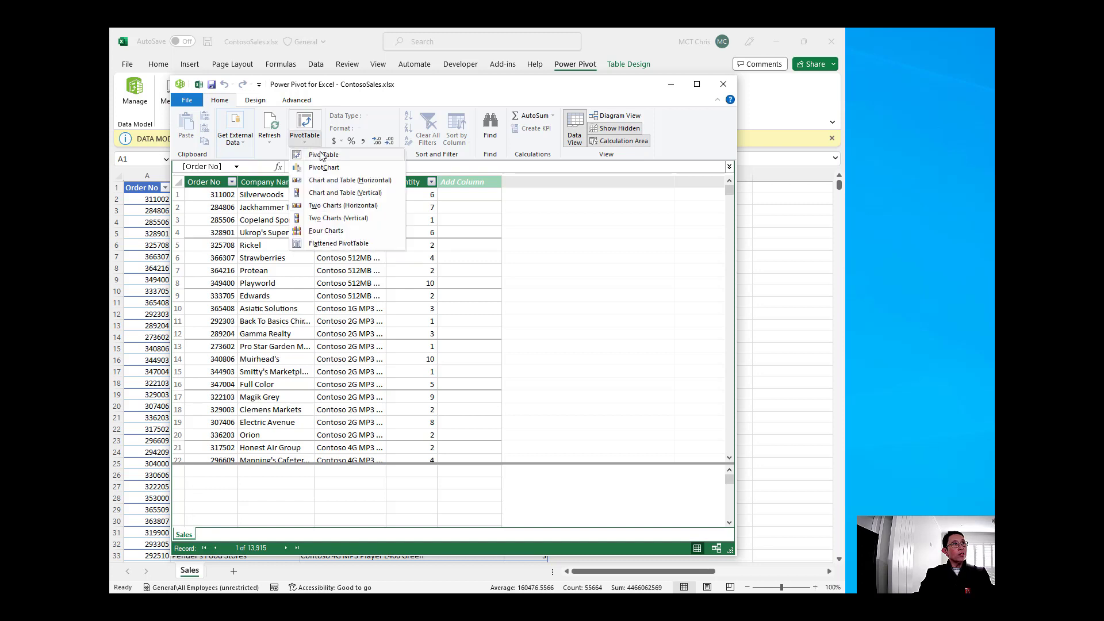
{"action": "left_click", "coordinate": [320, 154]}
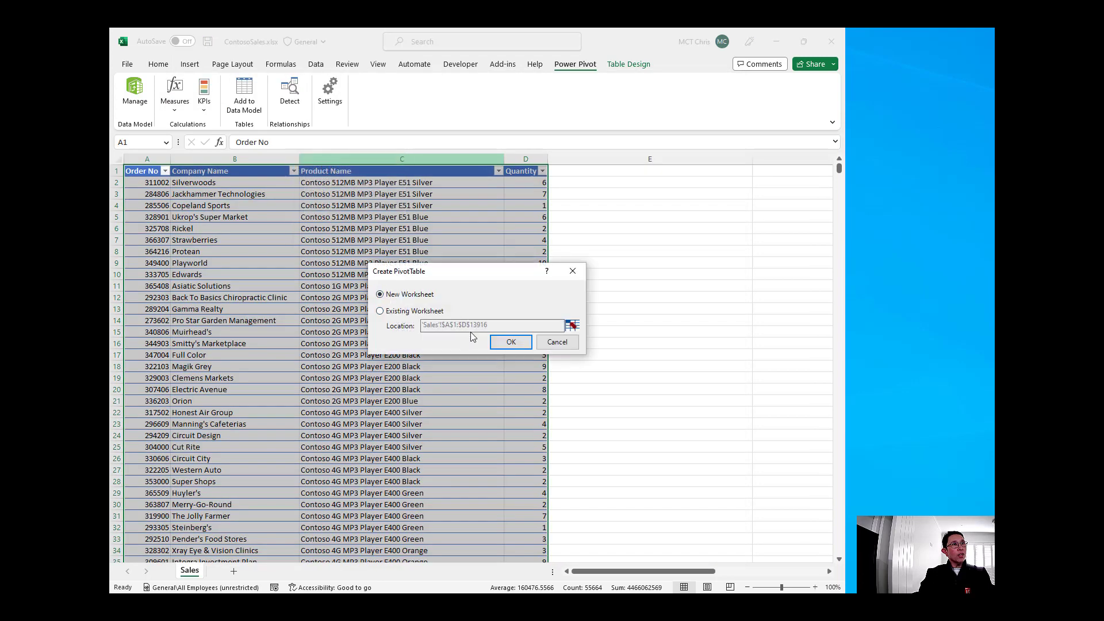
{"action": "left_click", "coordinate": [511, 343]}
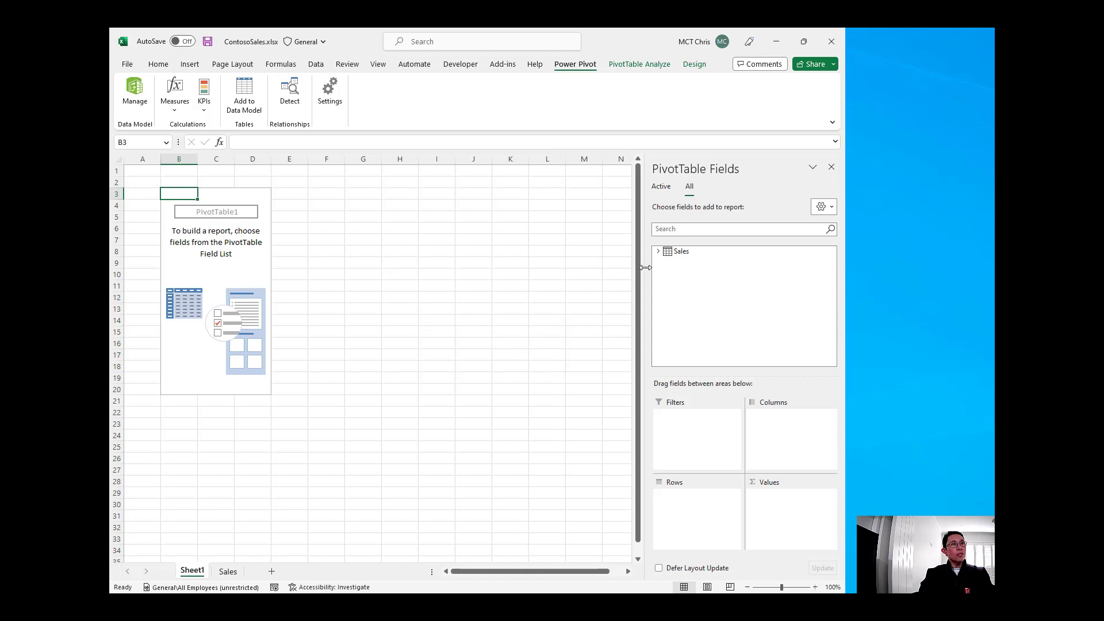
- Start a new measure in the Sales table and name it Count of Products
{"action": "left_click", "coordinate": [659, 252]}
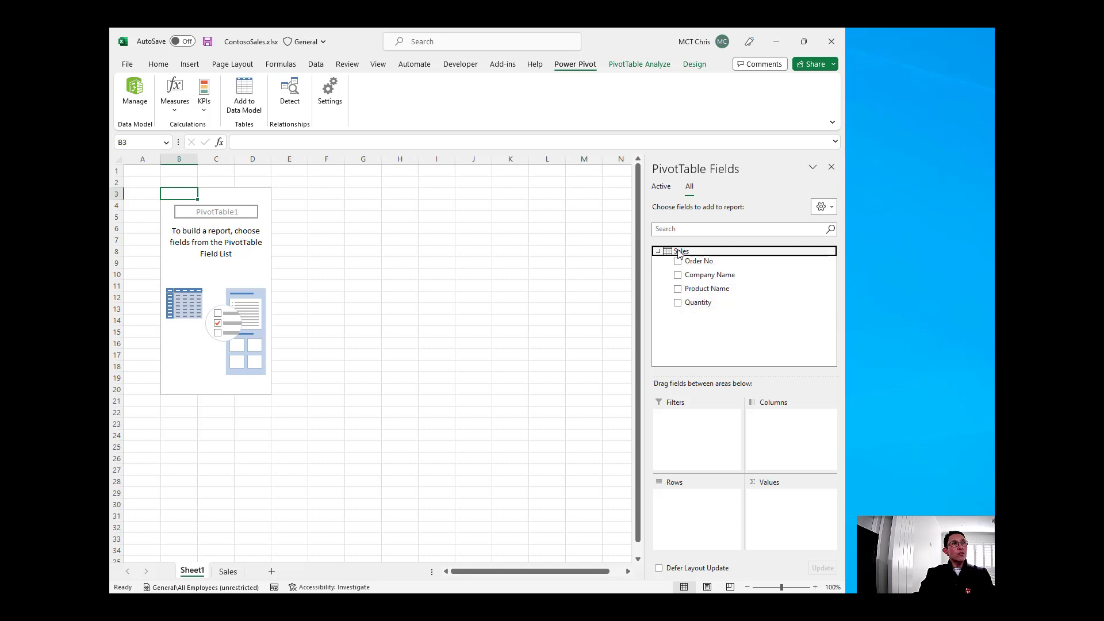
{"action": "mouse_move", "coordinate": [680, 255]}
{"action": "right_click", "coordinate": [679, 255]}
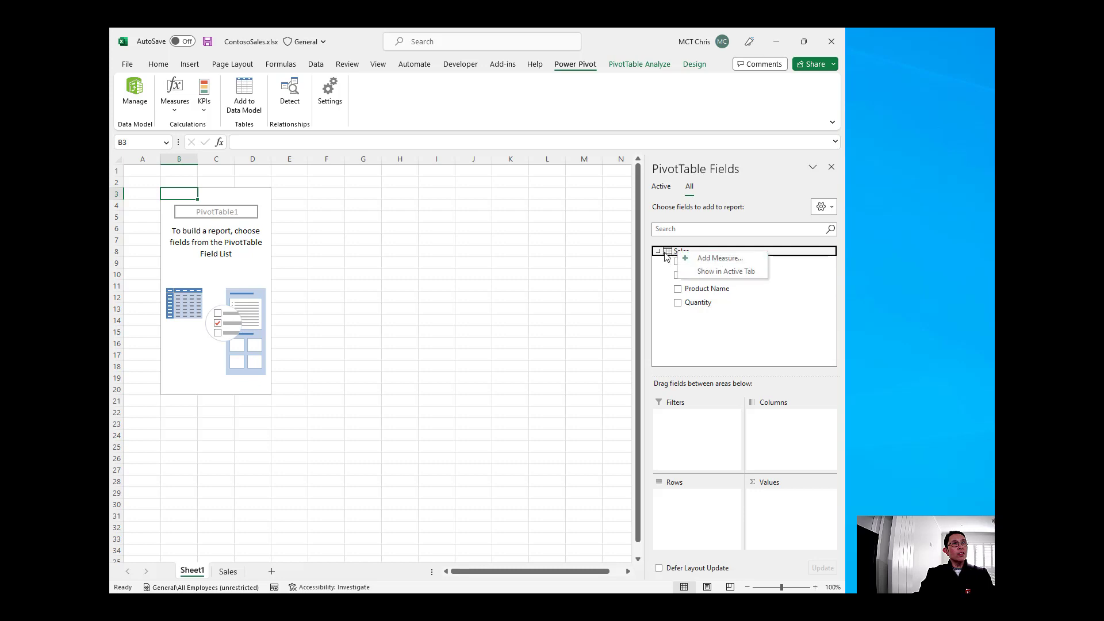
{"action": "left_click", "coordinate": [706, 259]}
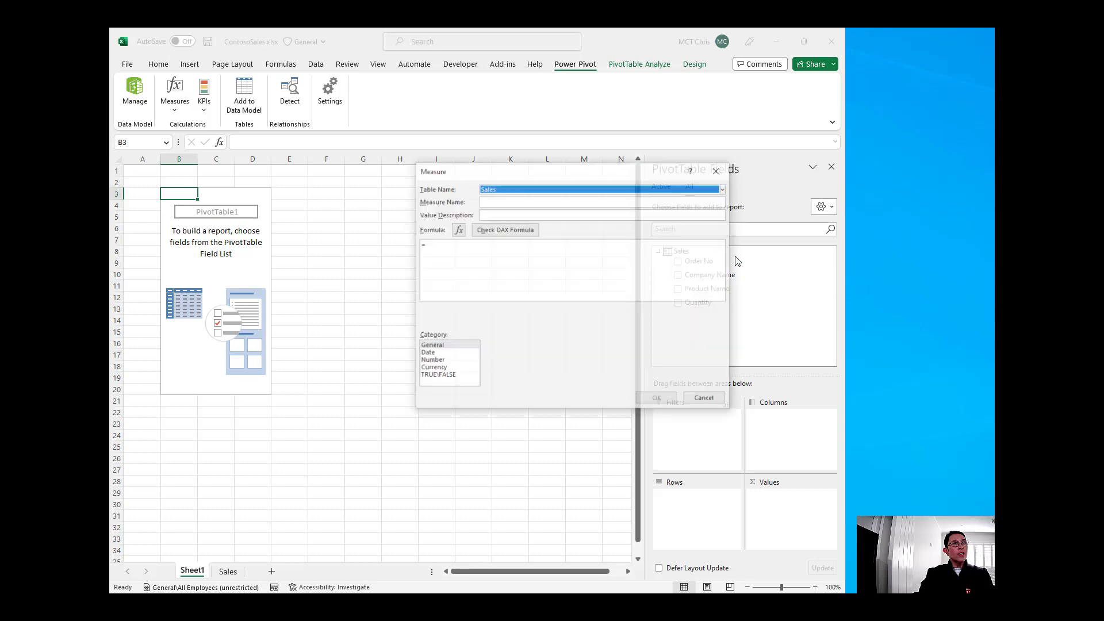
{"action": "left_click", "coordinate": [501, 202]}
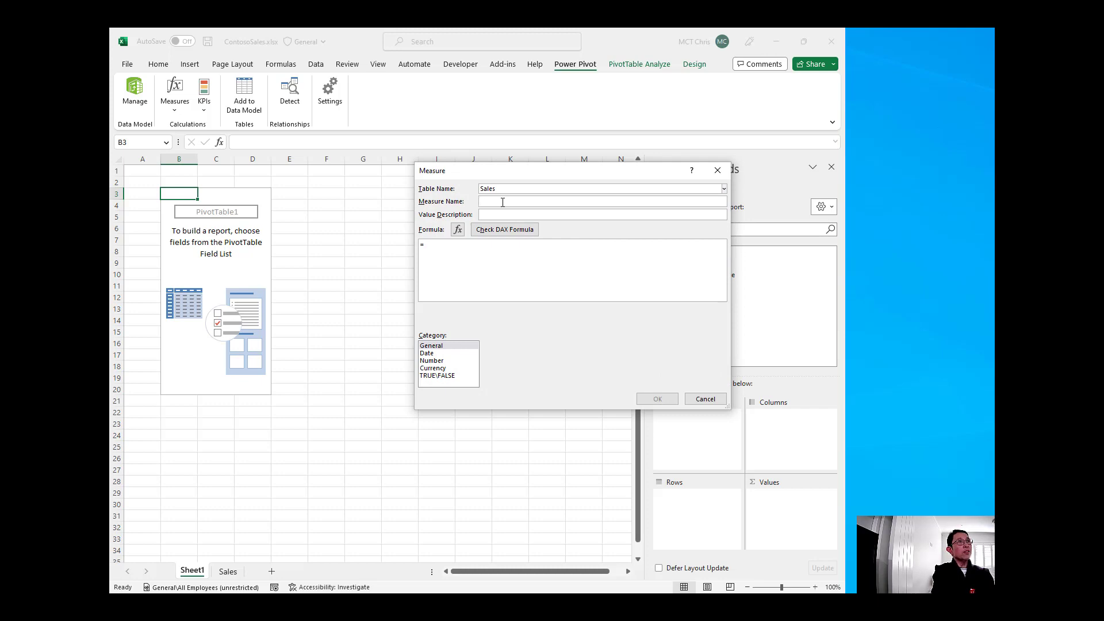
{"action": "type", "text": "Count of Product"}
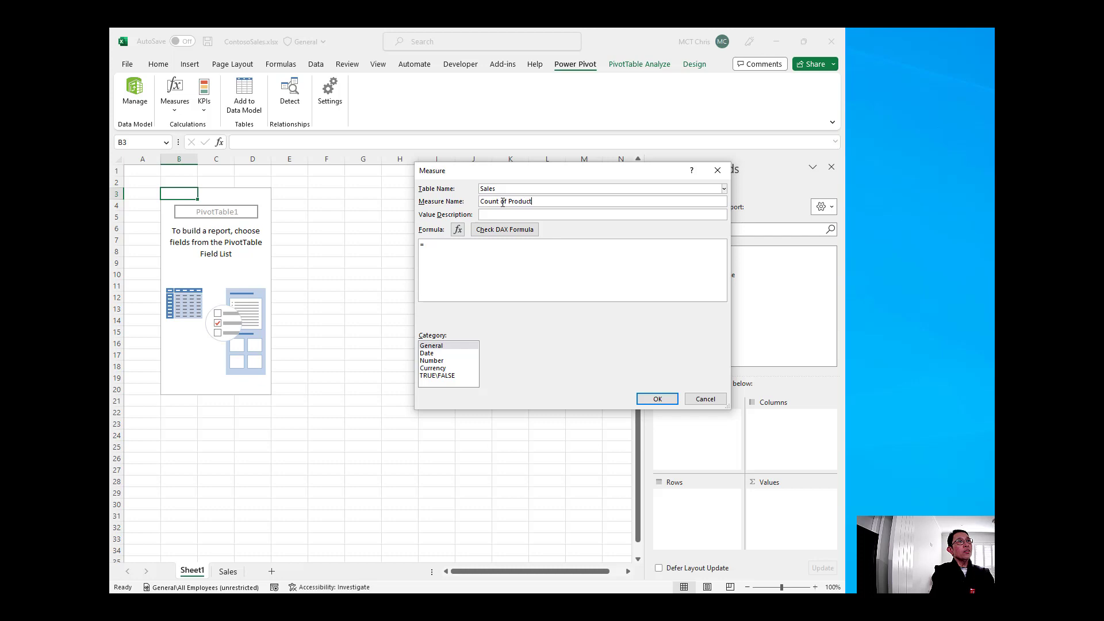
{"action": "type", "text": "s"}
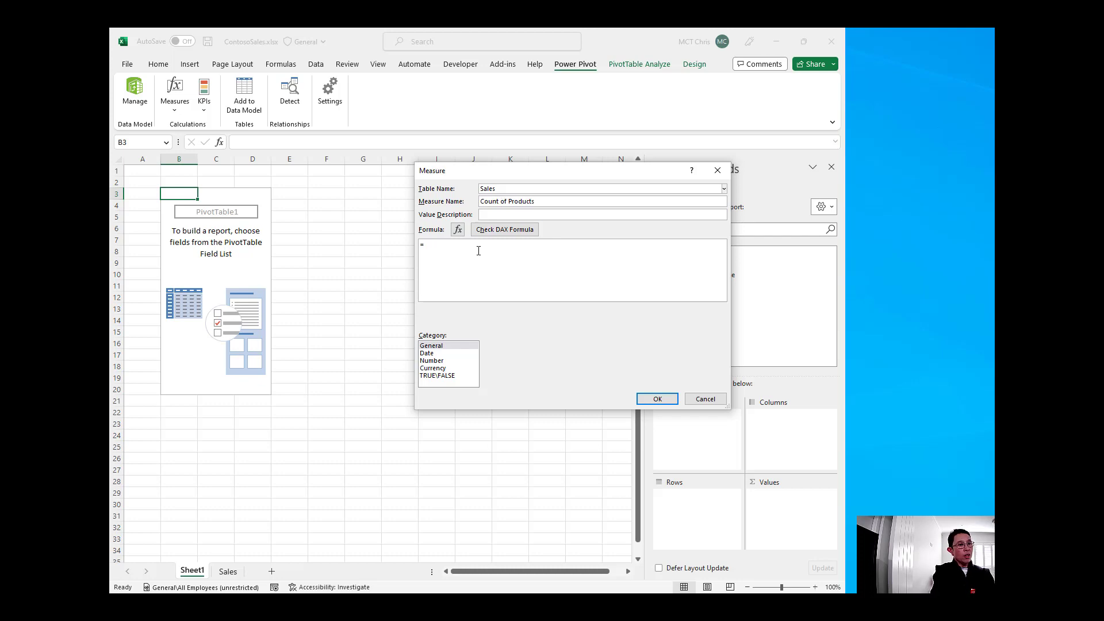
- Define the measure as =COUNT([Product Name]), check the DAX formula and save the measure
{"action": "type", "text": "OUNT("}
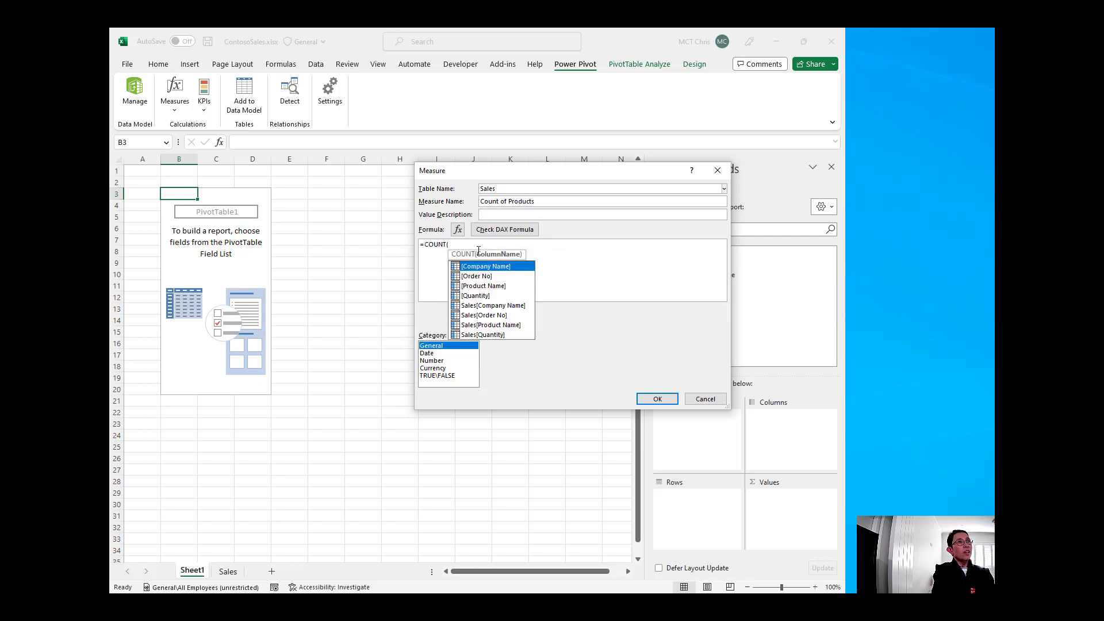
{"action": "left_click", "coordinate": [501, 286]}
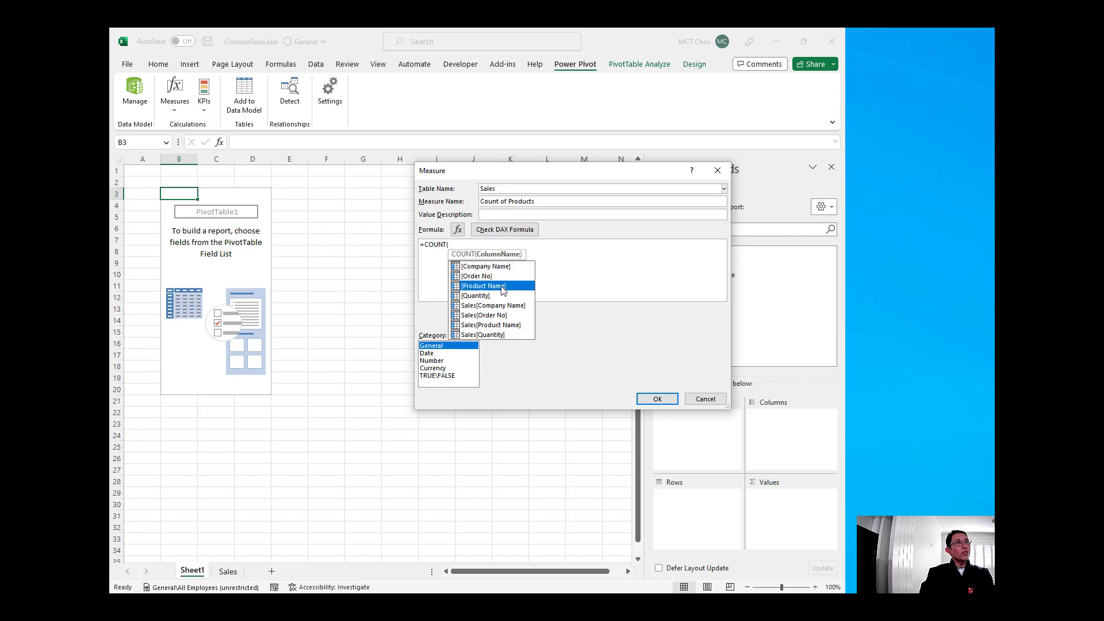
{"action": "double_click", "coordinate": [502, 287]}
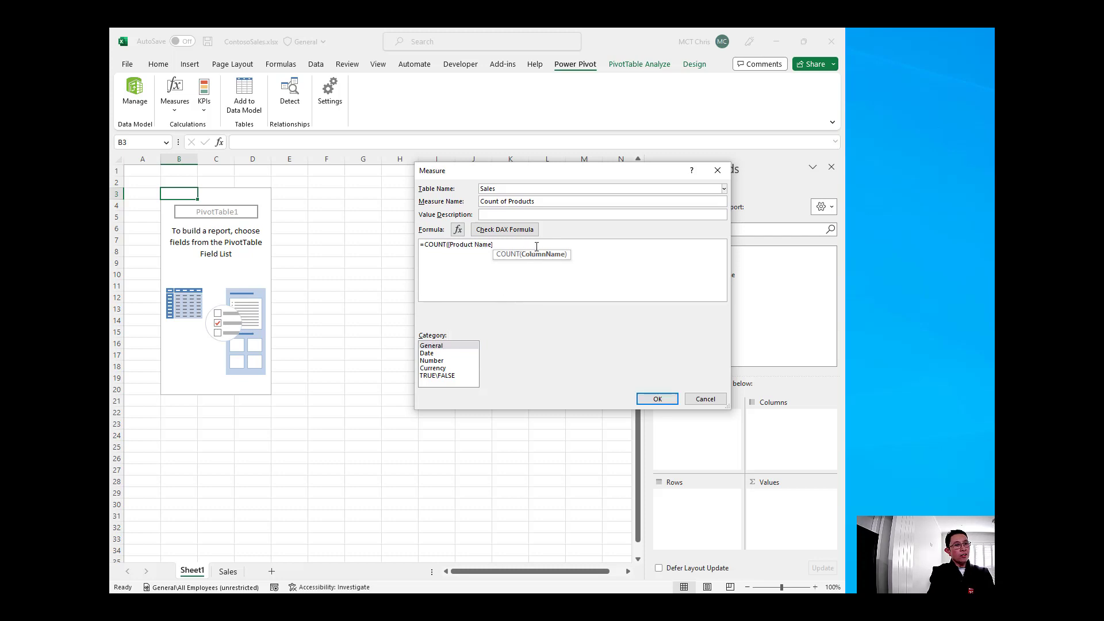
{"action": "type", "text": ")"}
{"action": "left_click", "coordinate": [529, 230]}
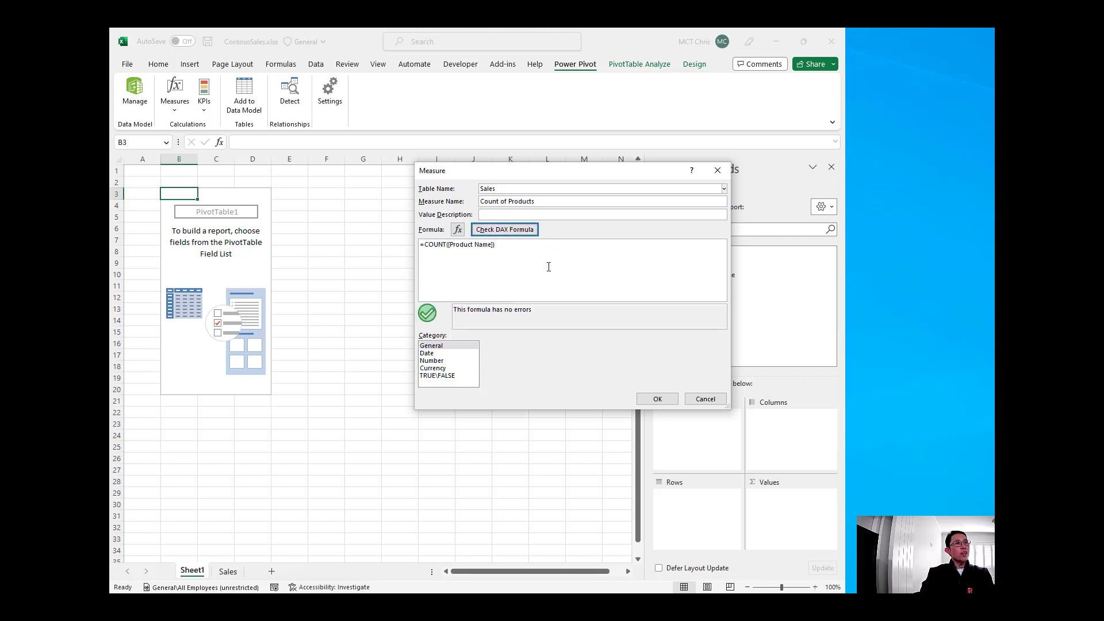
{"action": "left_click", "coordinate": [655, 400]}
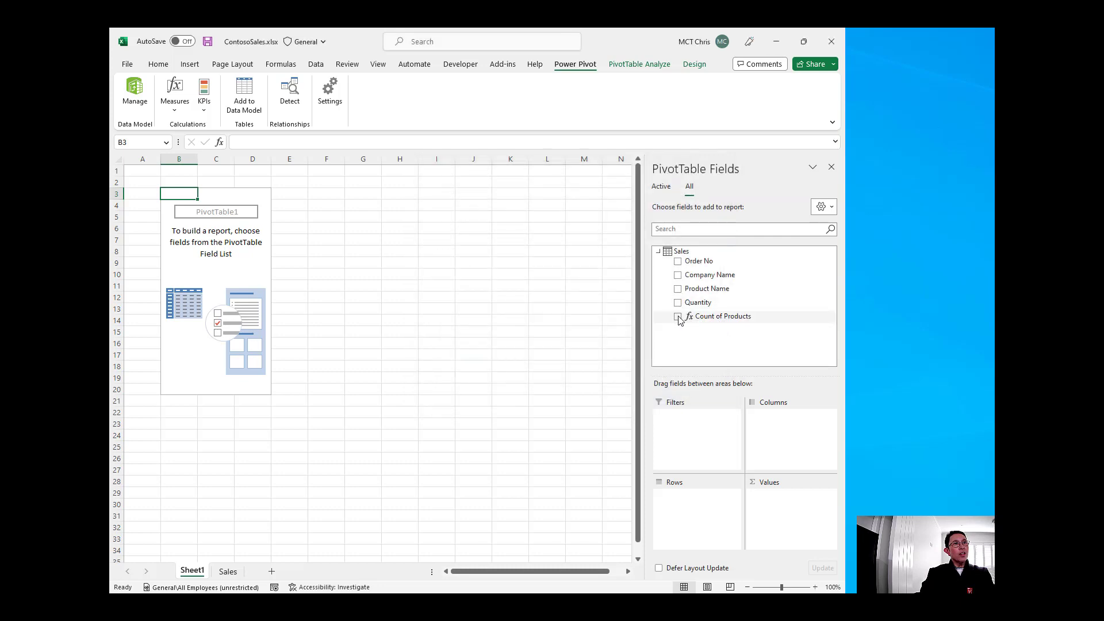
- Build the PivotTable with Company Name as rows and Count of Products and the sum of Quantity as values
{"action": "left_click", "coordinate": [678, 317]}
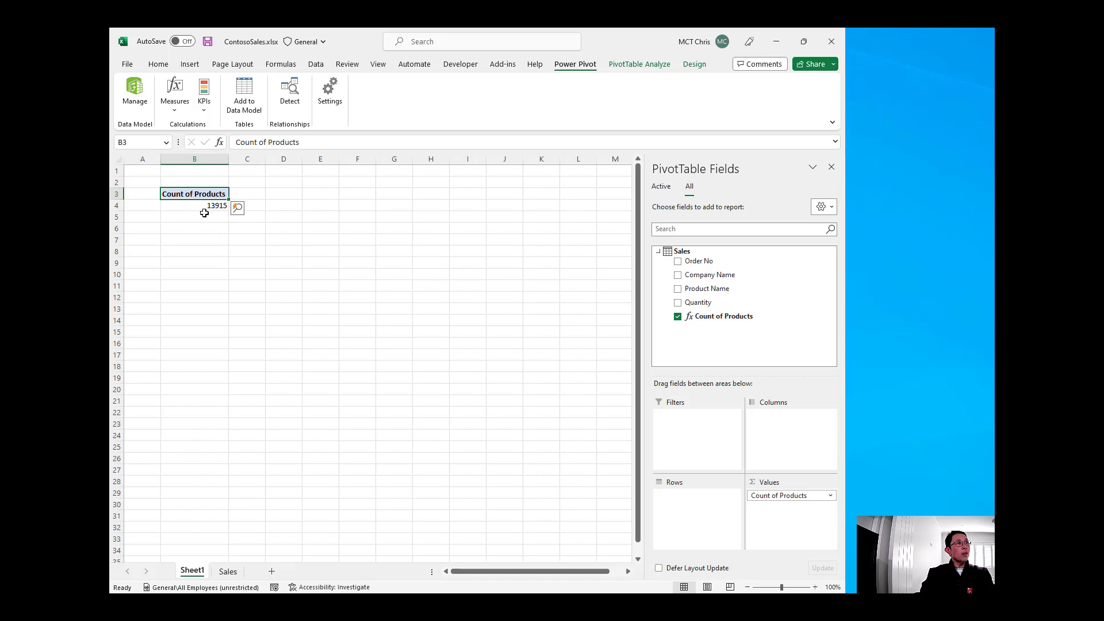
{"action": "left_click", "coordinate": [678, 275]}
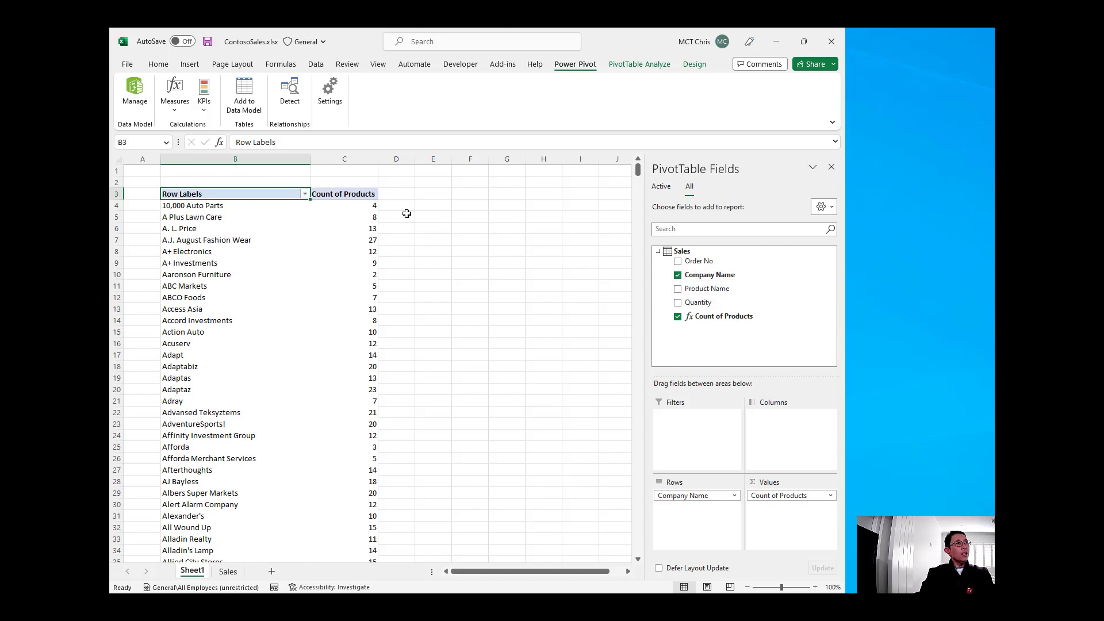
{"action": "left_click", "coordinate": [678, 303]}
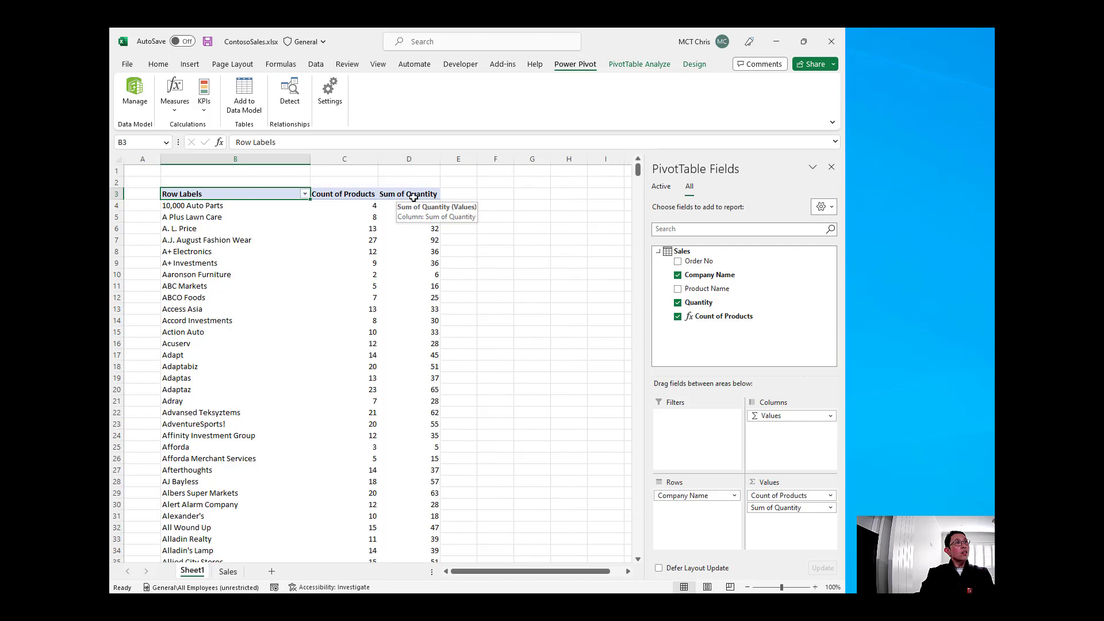
{"action": "mouse_move", "coordinate": [425, 213]}
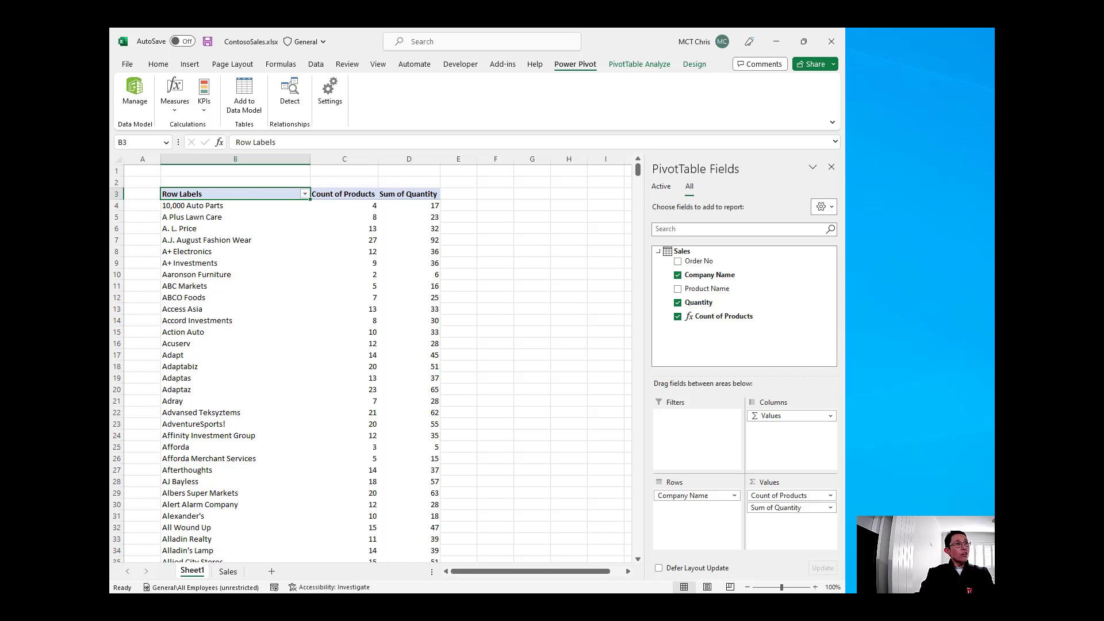
- Switch to the Power Pivot window, create a PivotChart on the existing worksheet Sheet1, and move it beside the PivotTable's Sum of Quantity column
{"action": "left_click", "coordinate": [408, 501]}
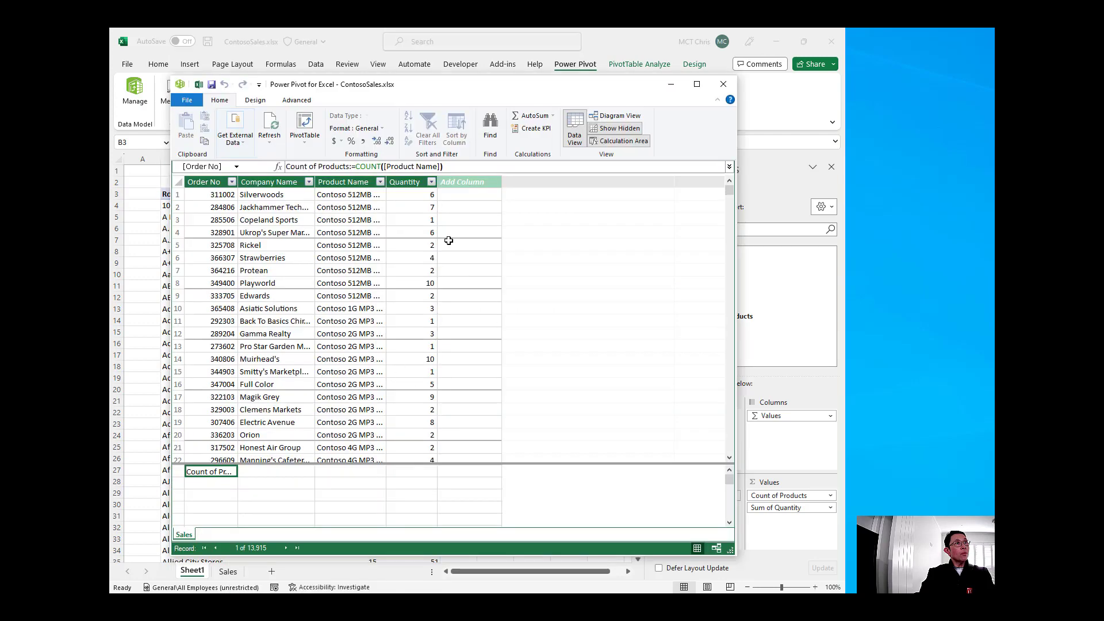
{"action": "left_click", "coordinate": [305, 144]}
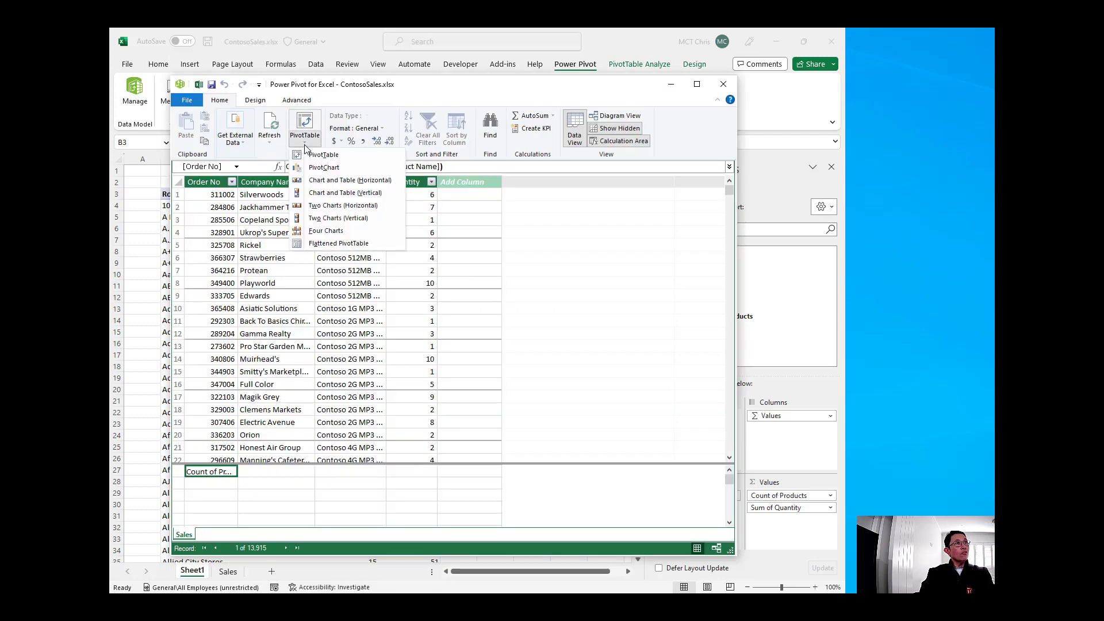
{"action": "left_click", "coordinate": [325, 167]}
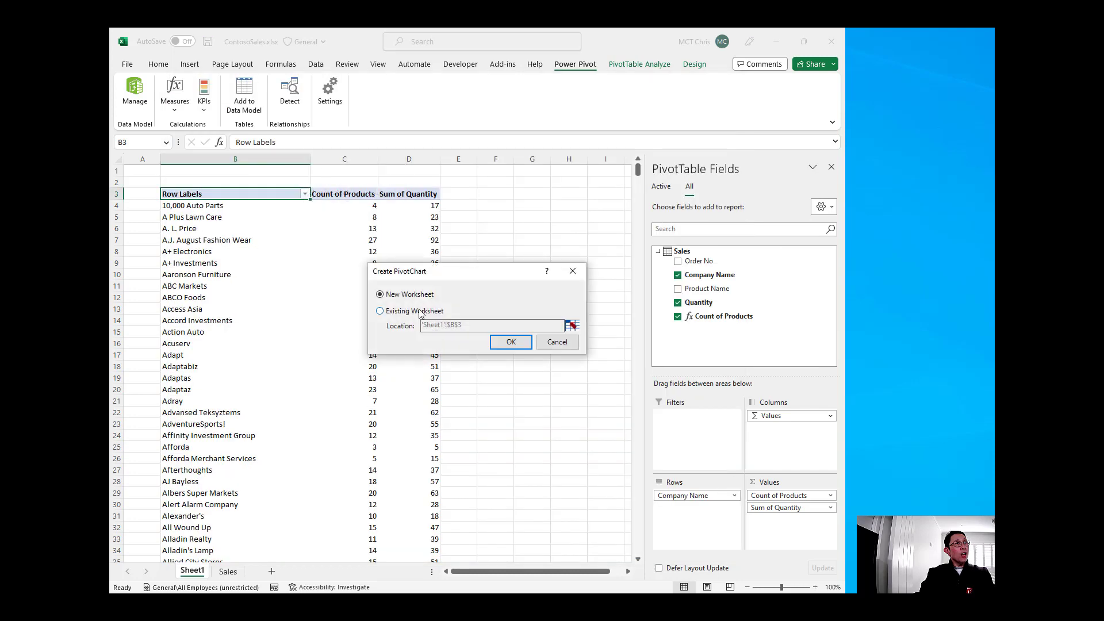
{"action": "left_click", "coordinate": [418, 314]}
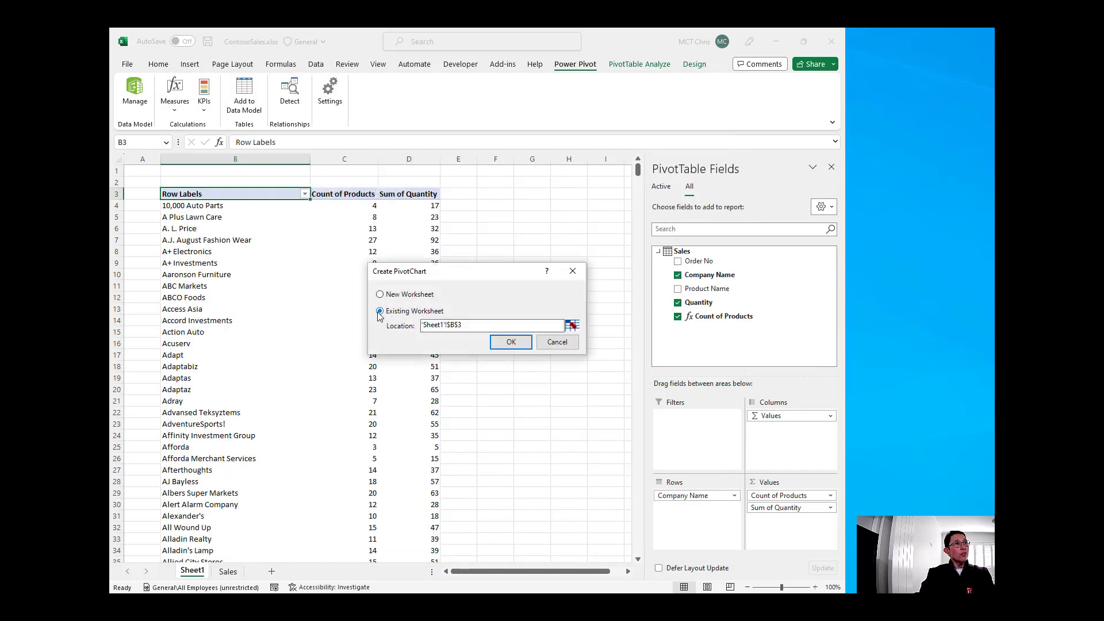
{"action": "left_click", "coordinate": [510, 343]}
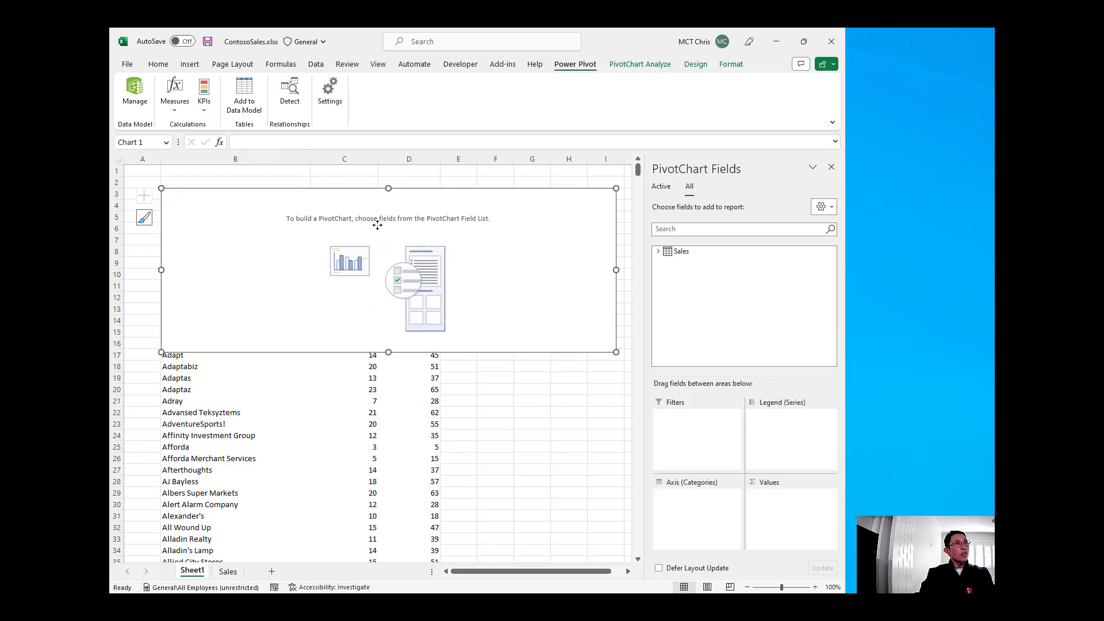
{"action": "left_click_drag", "start_coordinate": [375, 222], "coordinate": [386, 343]}
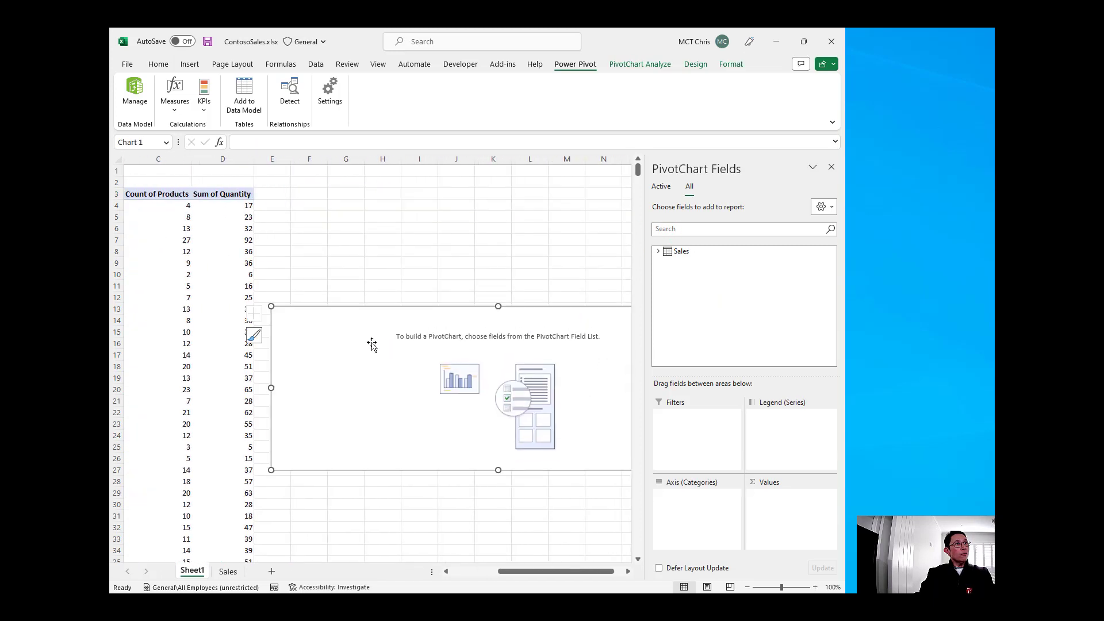
- Add the Count of Products measure from the Sales table to the PivotChart's values
{"action": "left_click", "coordinate": [659, 252]}
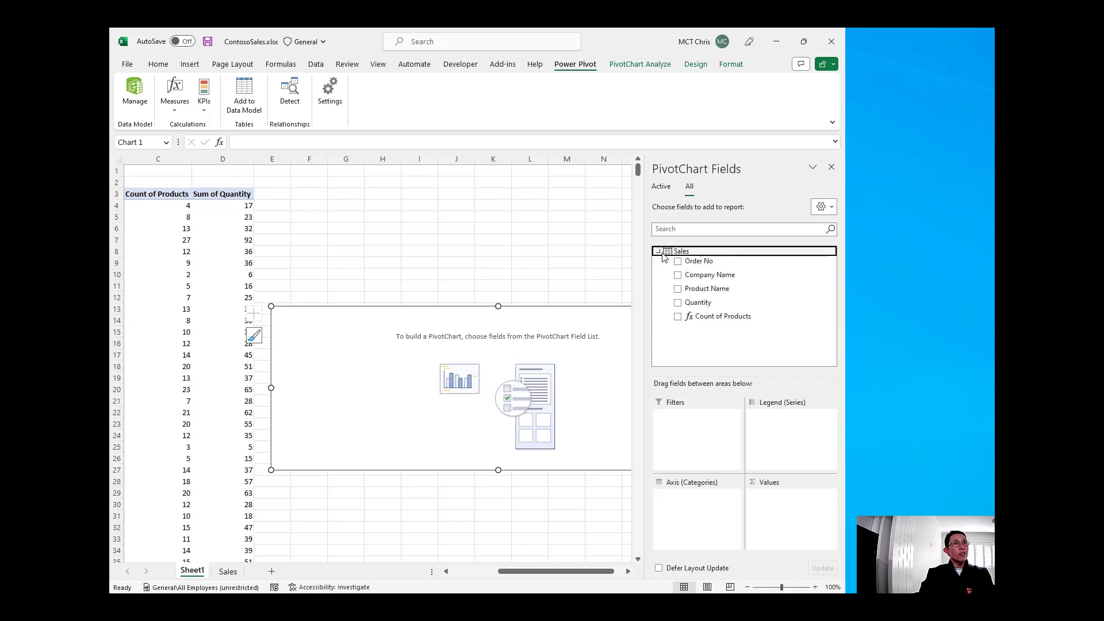
{"action": "left_click", "coordinate": [679, 317]}
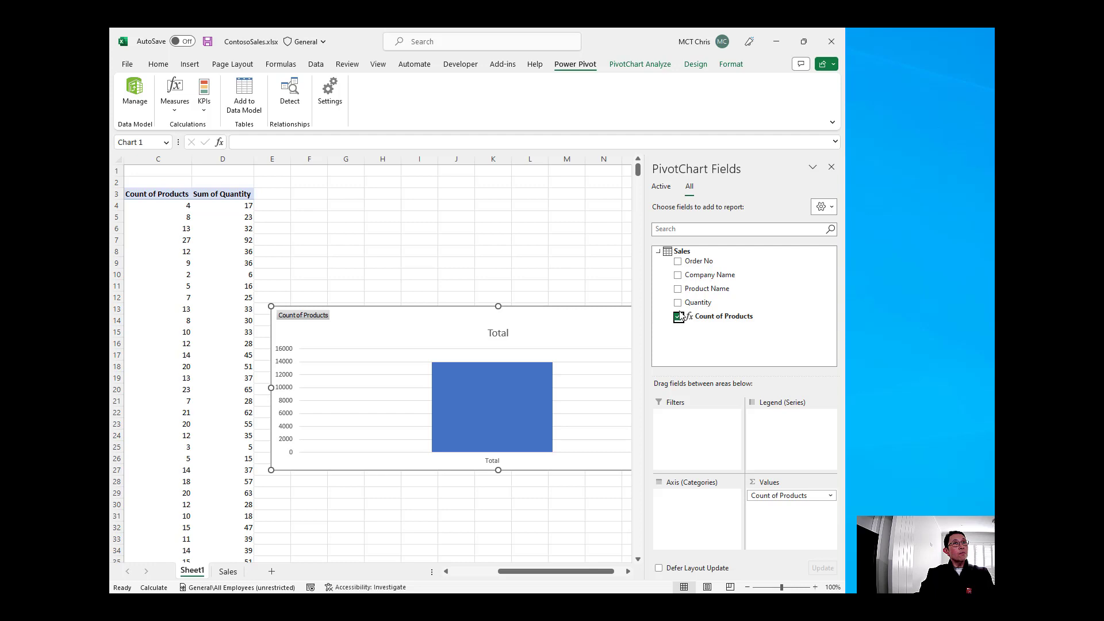
- Add Company Name to the PivotChart's axis categories and move the chart a few rows lower on Sheet1
{"action": "left_click", "coordinate": [678, 276]}
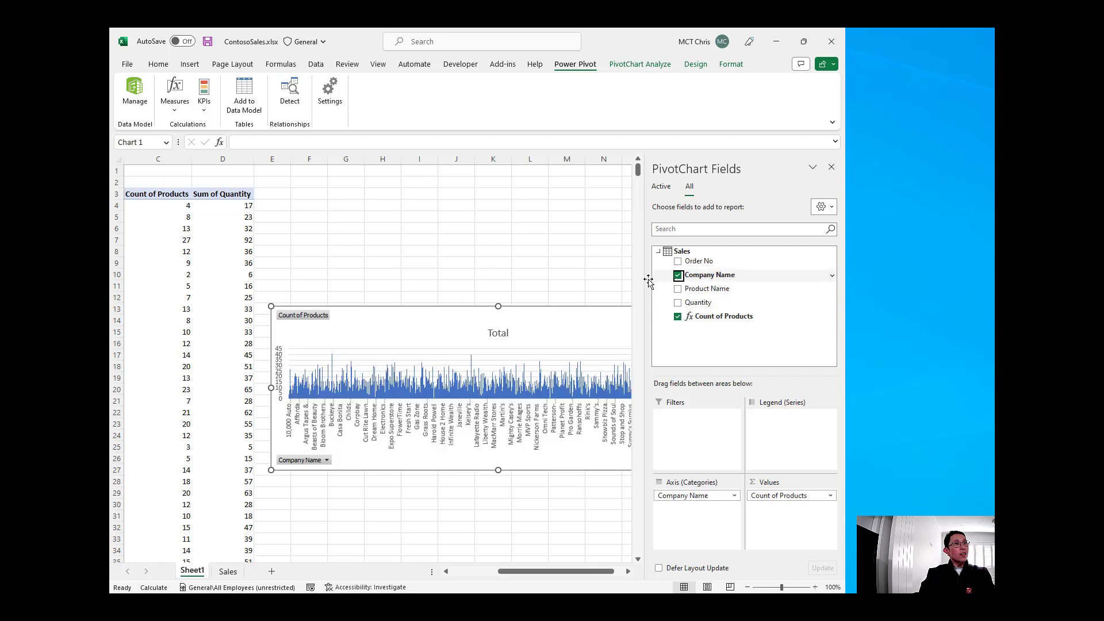
{"action": "left_click_drag", "start_coordinate": [552, 338], "coordinate": [551, 380]}
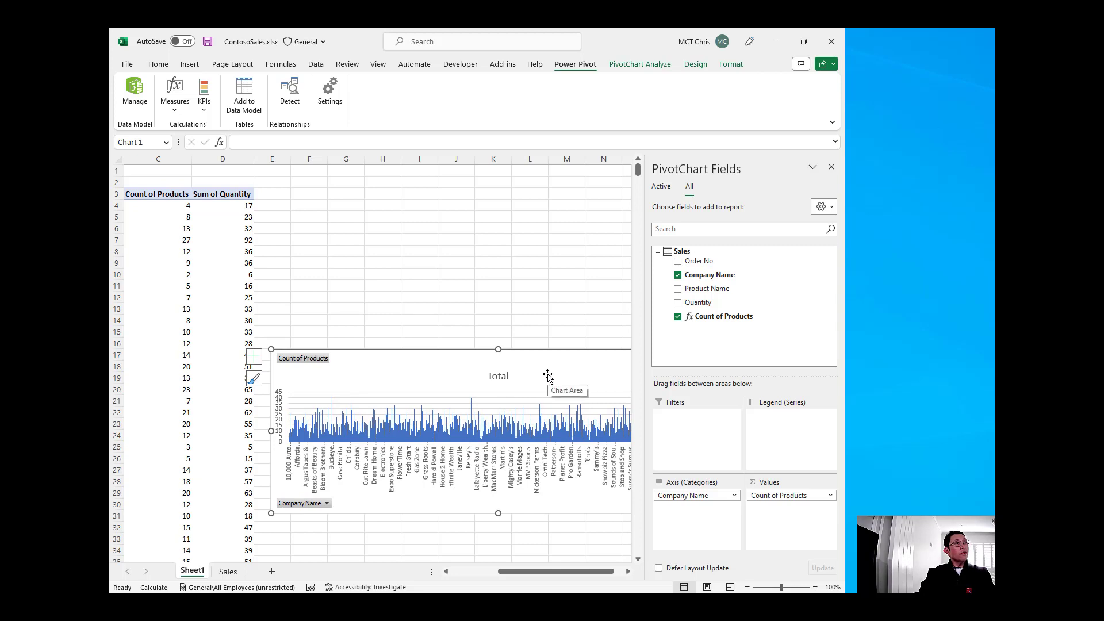
- Insert a Product Name slicer from the workbook data model, place it above the PivotChart and widen it to about 9.5 cm
{"action": "left_click", "coordinate": [347, 195]}
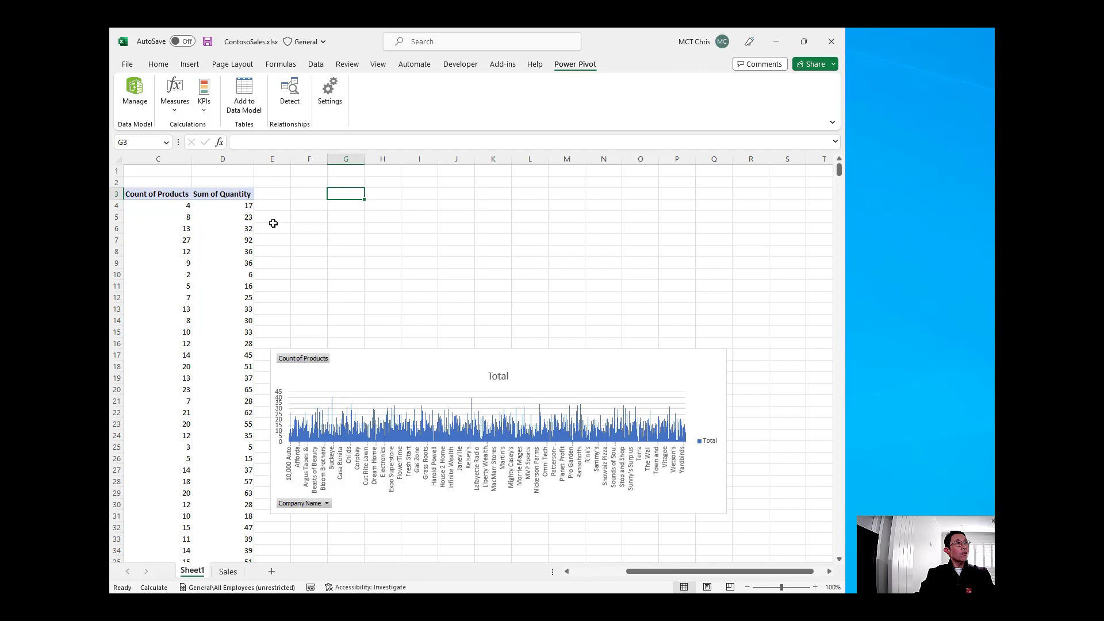
{"action": "left_click", "coordinate": [190, 64]}
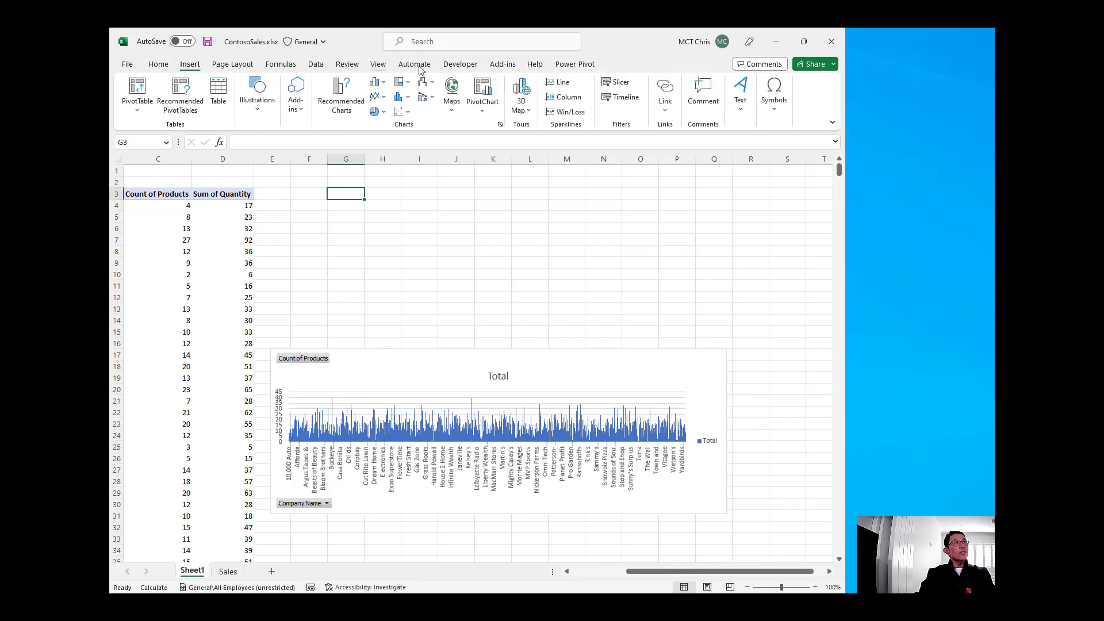
{"action": "left_click", "coordinate": [614, 84]}
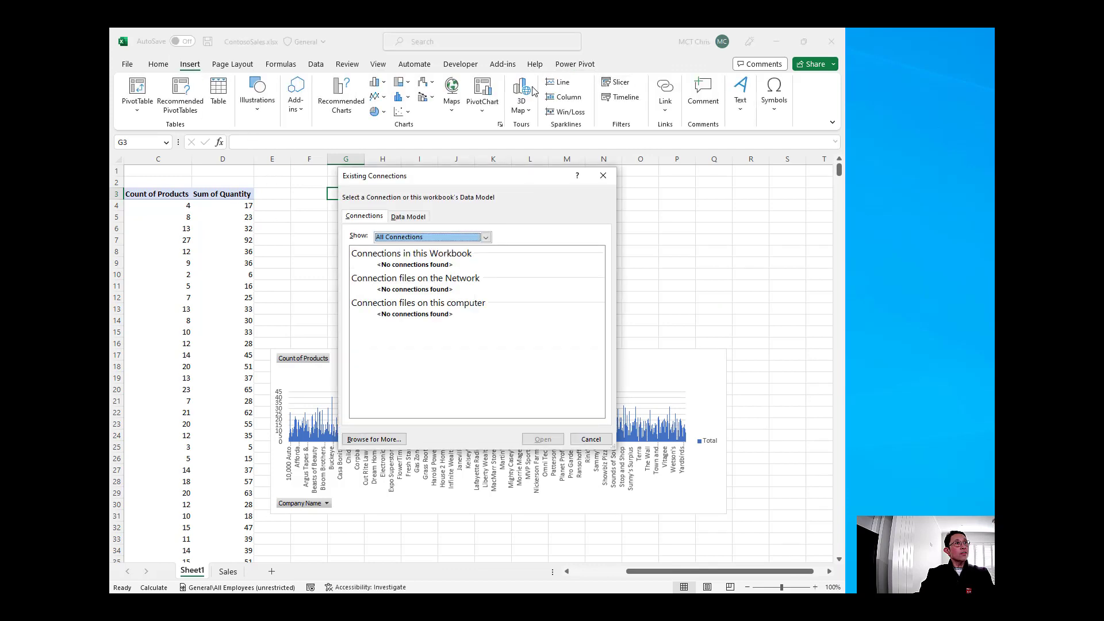
{"action": "left_click", "coordinate": [409, 217]}
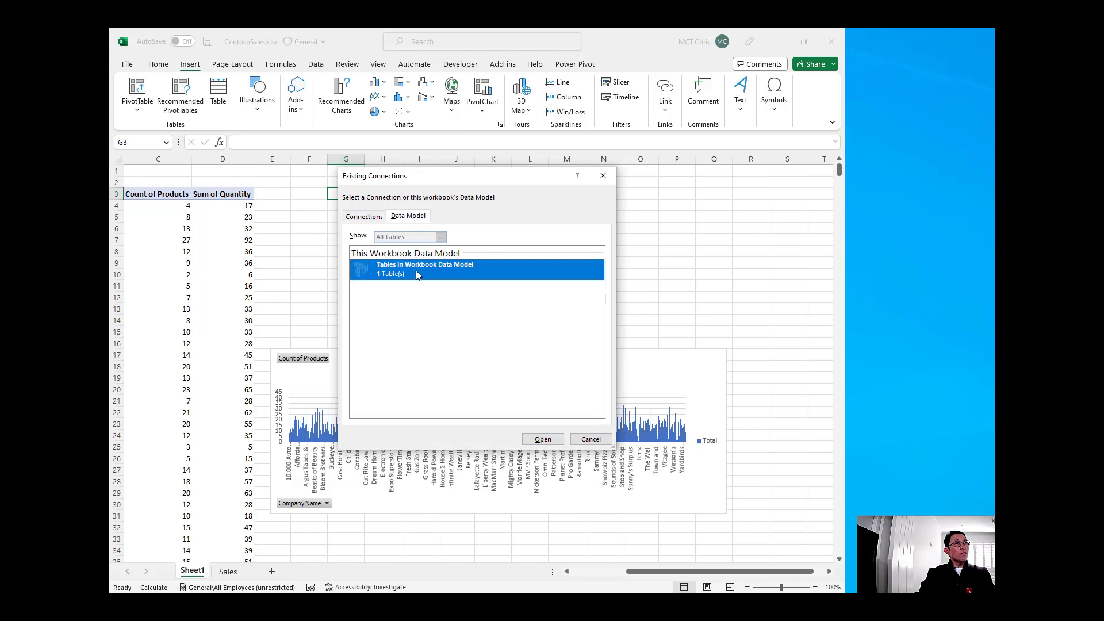
{"action": "left_click", "coordinate": [540, 439]}
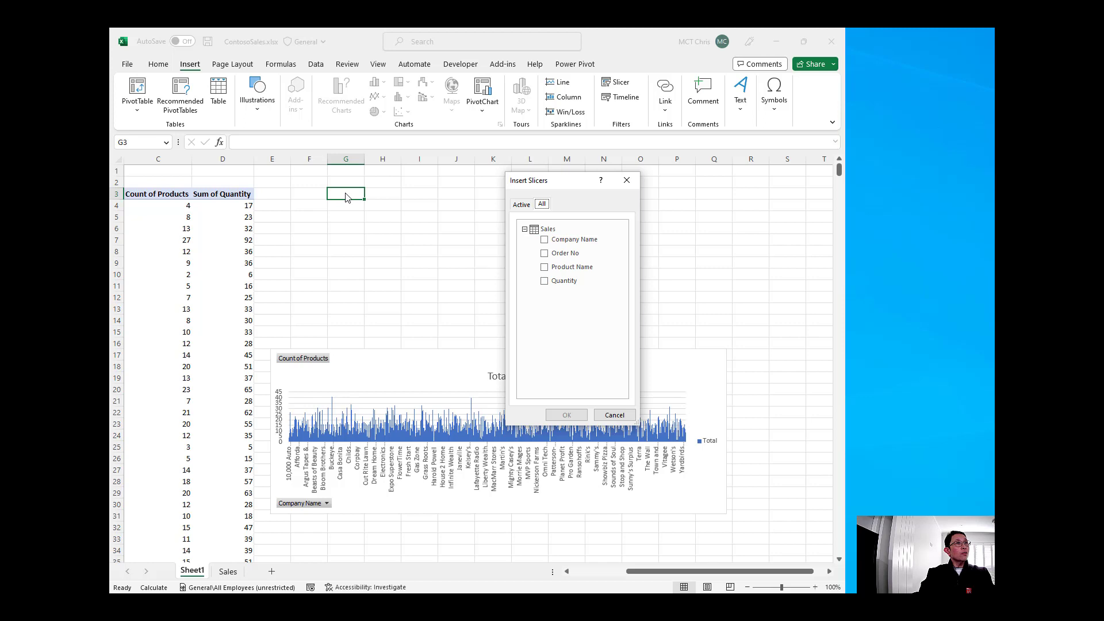
{"action": "left_click", "coordinate": [545, 268]}
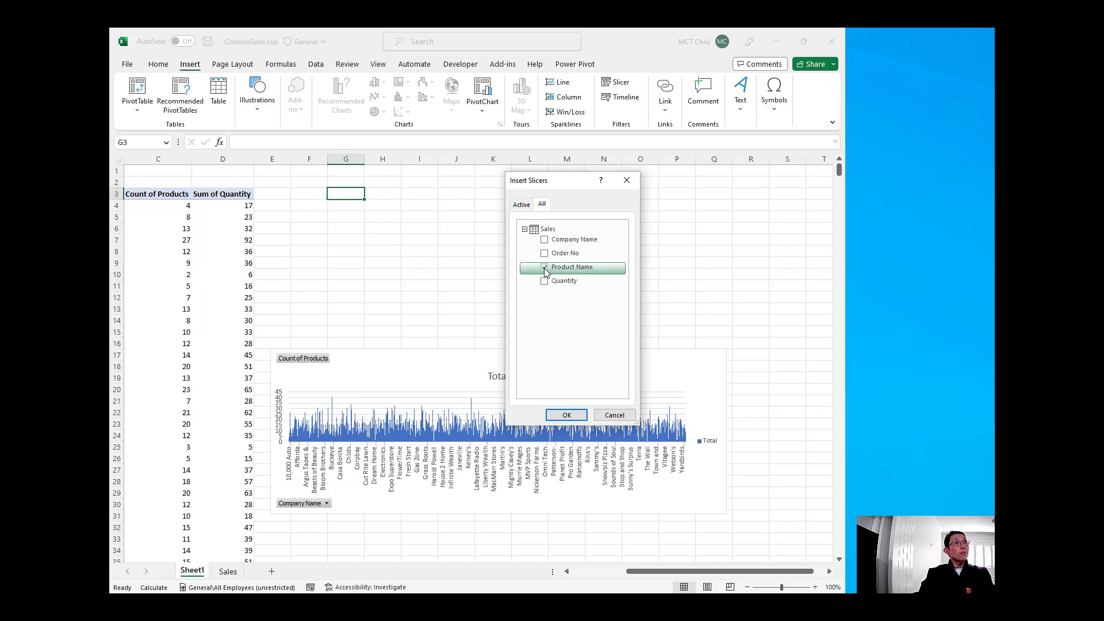
{"action": "left_click", "coordinate": [568, 414]}
{"action": "left_click_drag", "start_coordinate": [501, 295], "coordinate": [442, 177]}
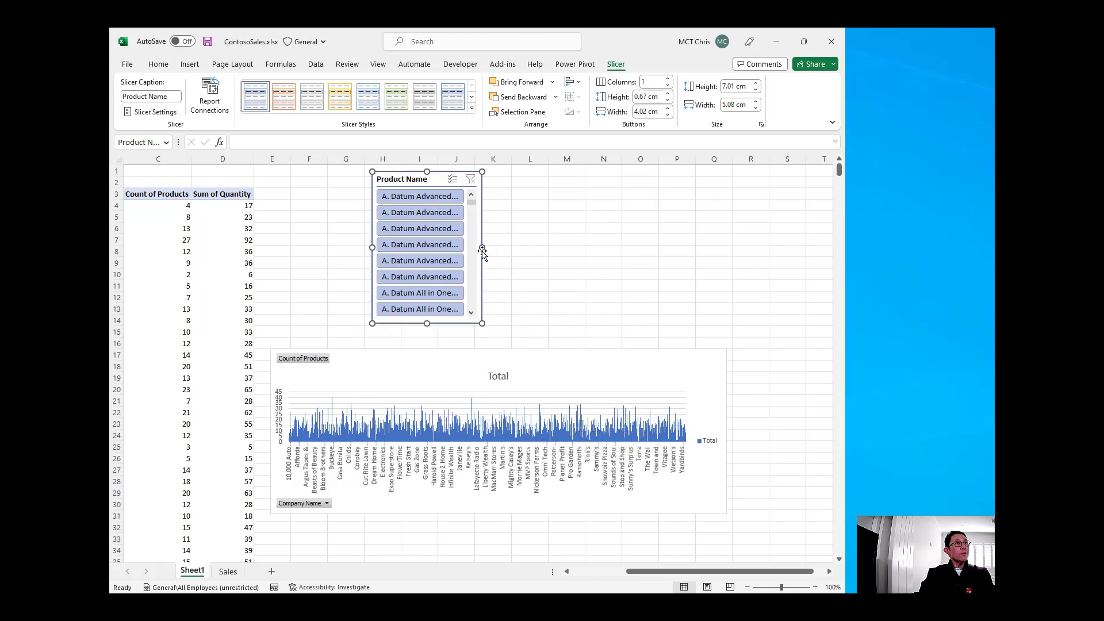
{"action": "left_click_drag", "start_coordinate": [482, 248], "coordinate": [577, 247]}
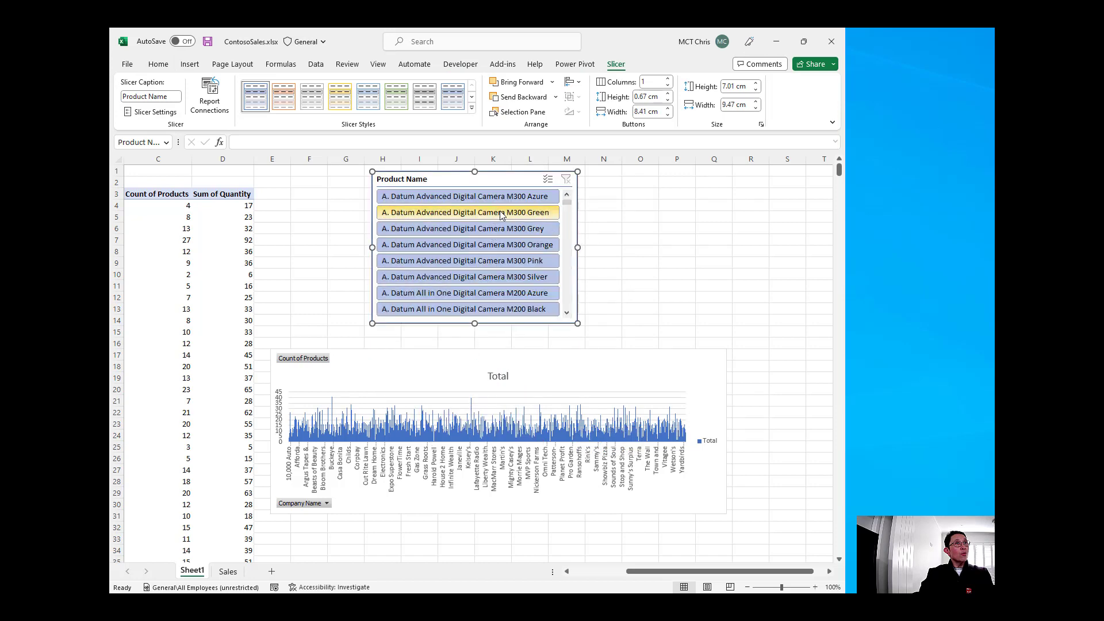
- Try several M300 camera colours in the Product Name slicer, ending with A. Datum Advanced Digital Camera M300 Orange selected
{"action": "left_click", "coordinate": [501, 228]}
{"action": "left_click", "coordinate": [494, 251]}
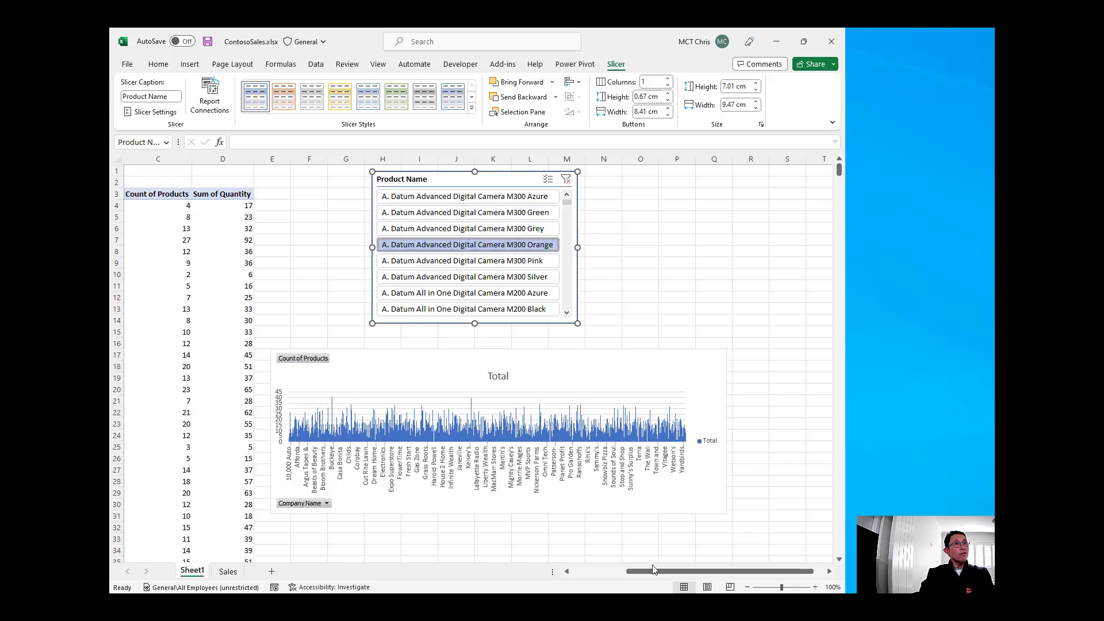
{"action": "left_click_drag", "start_coordinate": [655, 571], "coordinate": [631, 573]}
{"action": "left_click", "coordinate": [571, 266]}
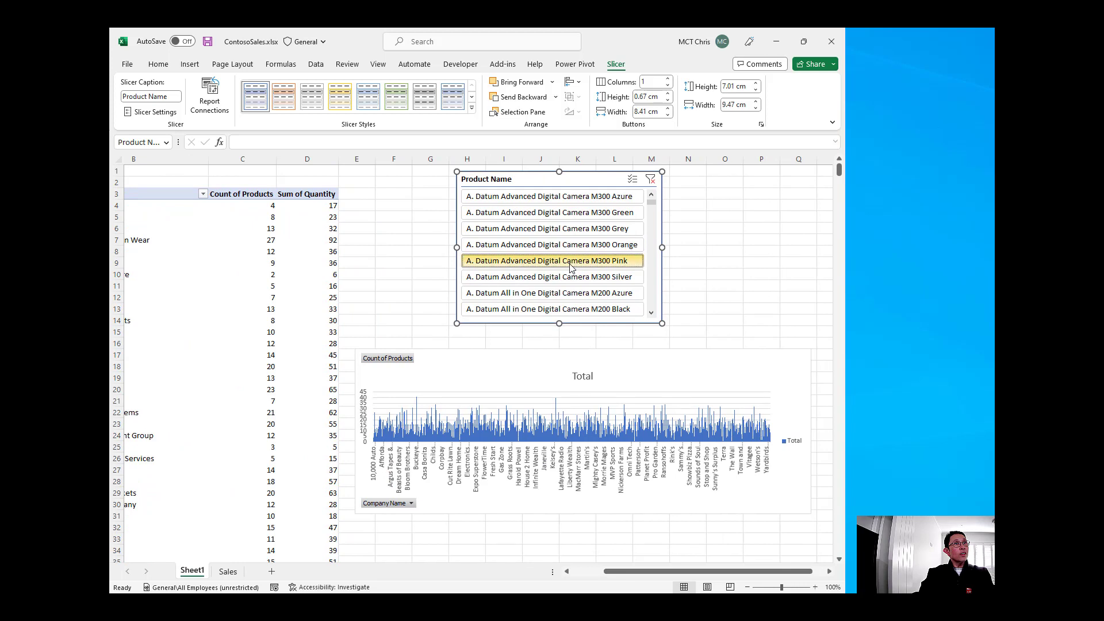
{"action": "left_click", "coordinate": [570, 247]}
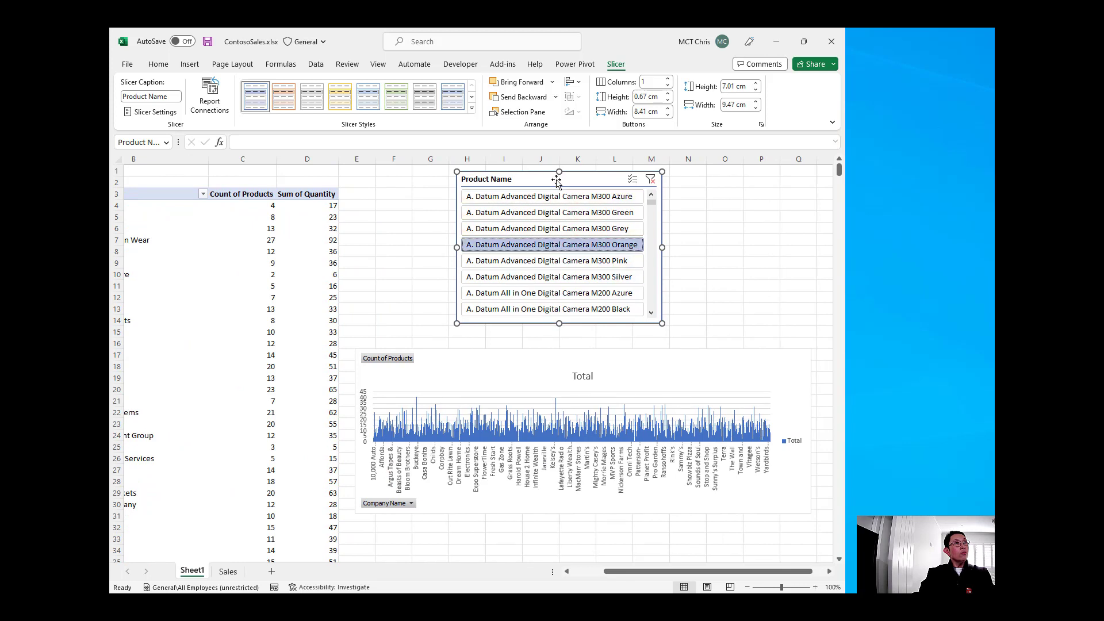
- Connect the Product Name slicer to both Chart 1 and PivotTable1 through its report connections
{"action": "mouse_move", "coordinate": [556, 180]}
{"action": "left_mouse_down"}
{"action": "mouse_move", "coordinate": [552, 195]}
{"action": "mouse_move", "coordinate": [550, 186]}
{"action": "left_mouse_up"}
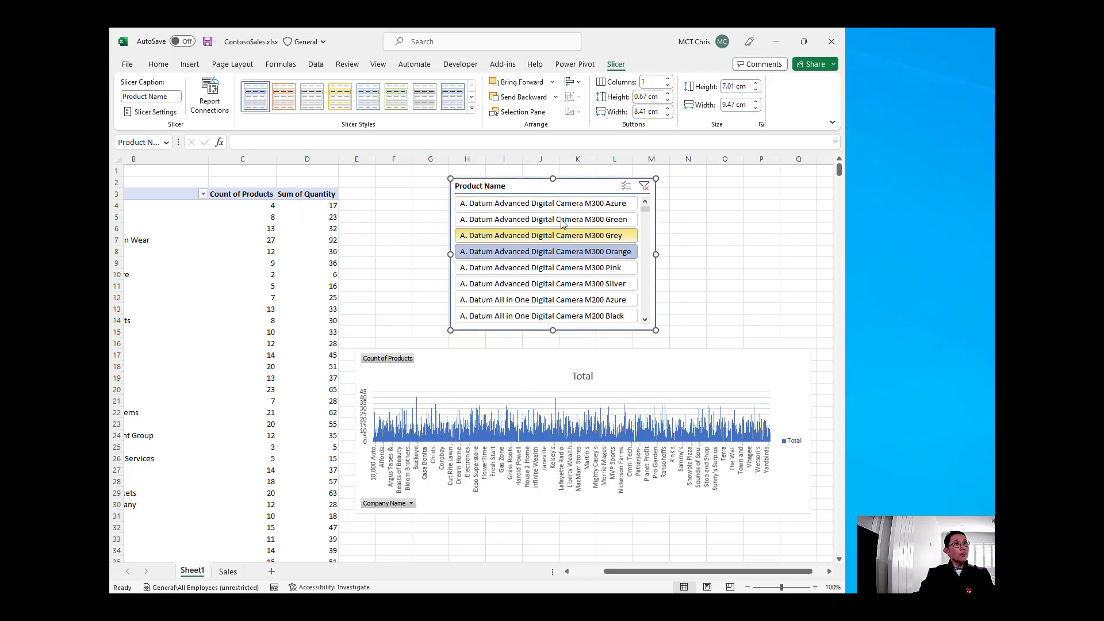
{"action": "right_click", "coordinate": [549, 188]}
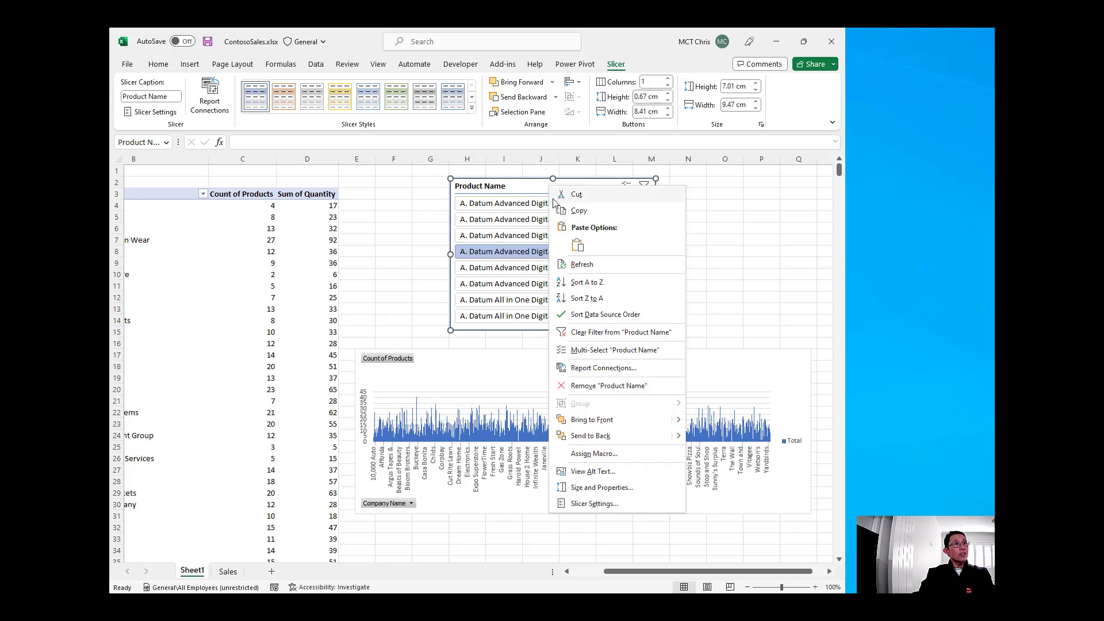
{"action": "left_click", "coordinate": [586, 368]}
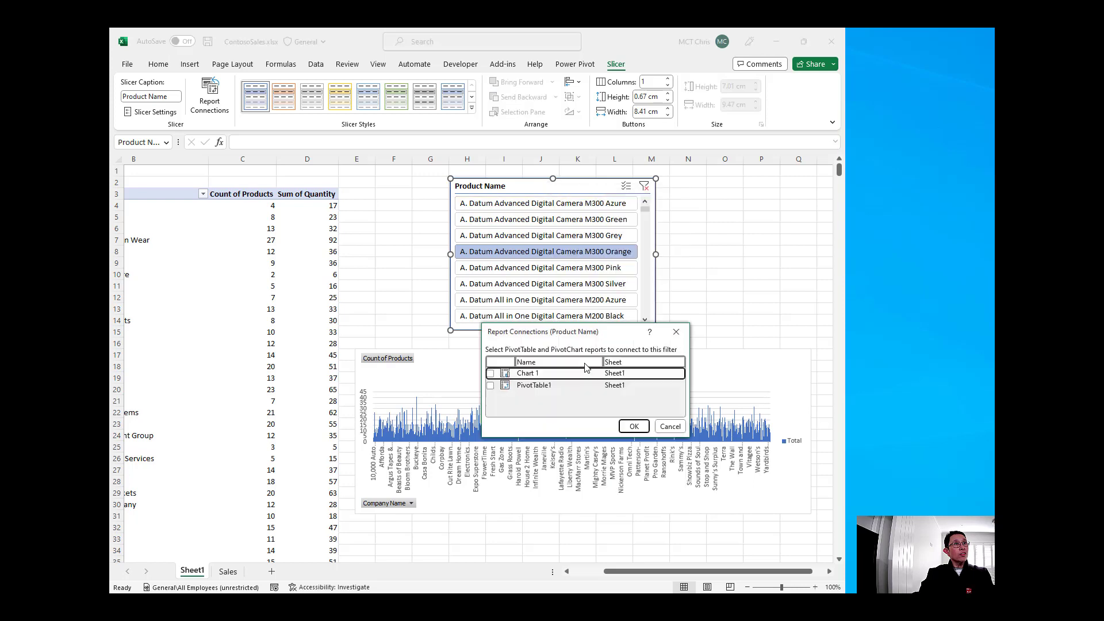
{"action": "left_click", "coordinate": [490, 374]}
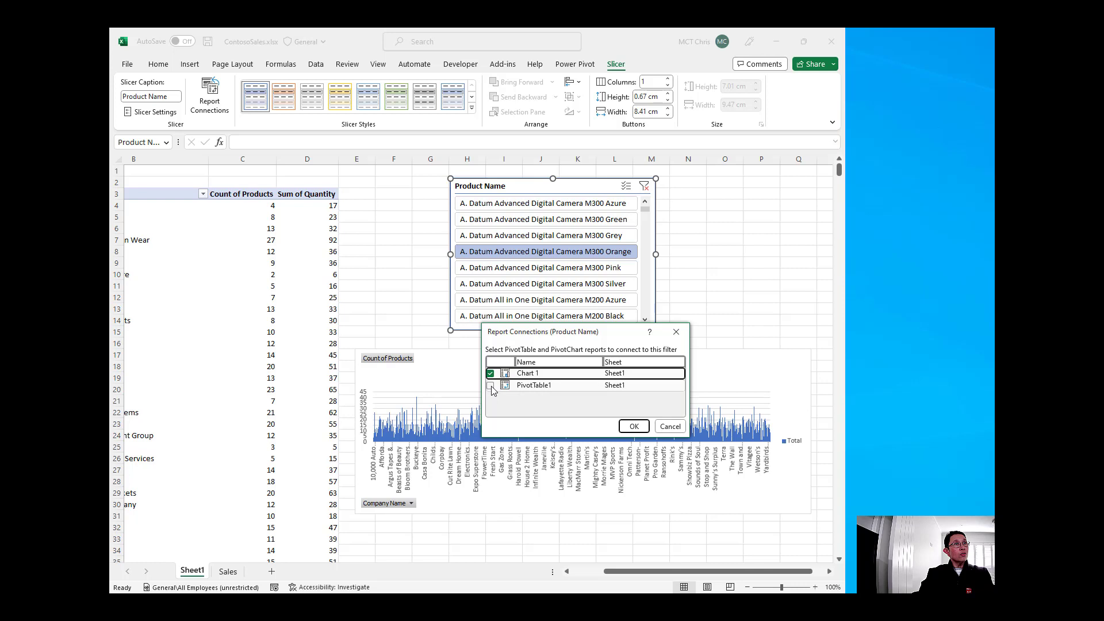
{"action": "left_click", "coordinate": [491, 386]}
{"action": "left_click", "coordinate": [633, 428]}
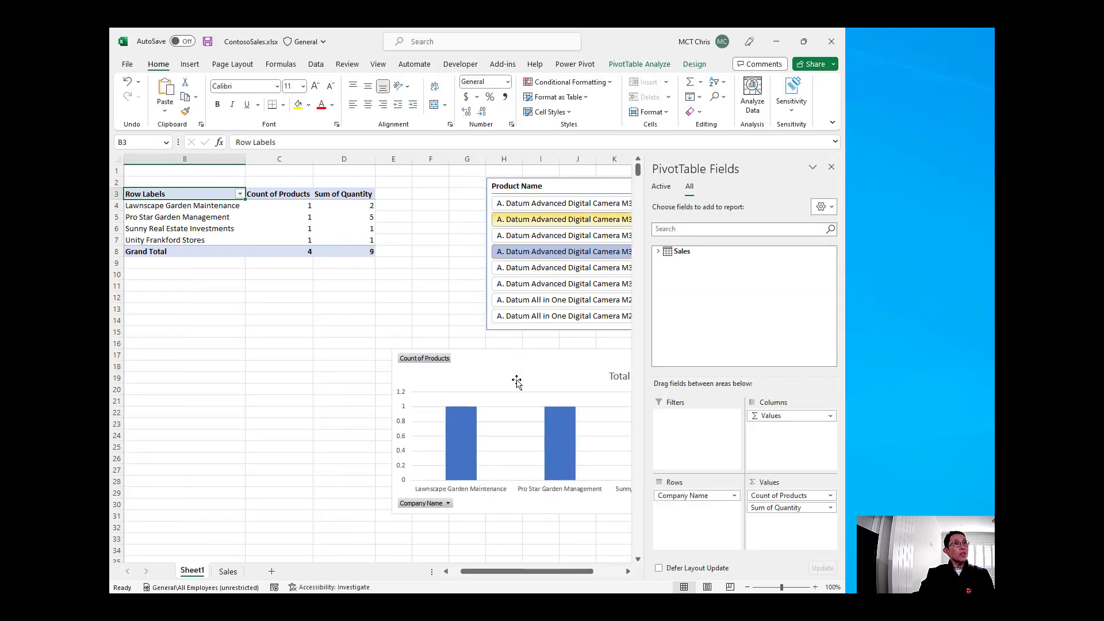
- Move the PivotChart below the PivotTable, and filter by adding M300 Pink and M300 Grey to the slicer selection, followed by M300 Green alone
{"action": "left_click_drag", "start_coordinate": [524, 374], "coordinate": [273, 411]}
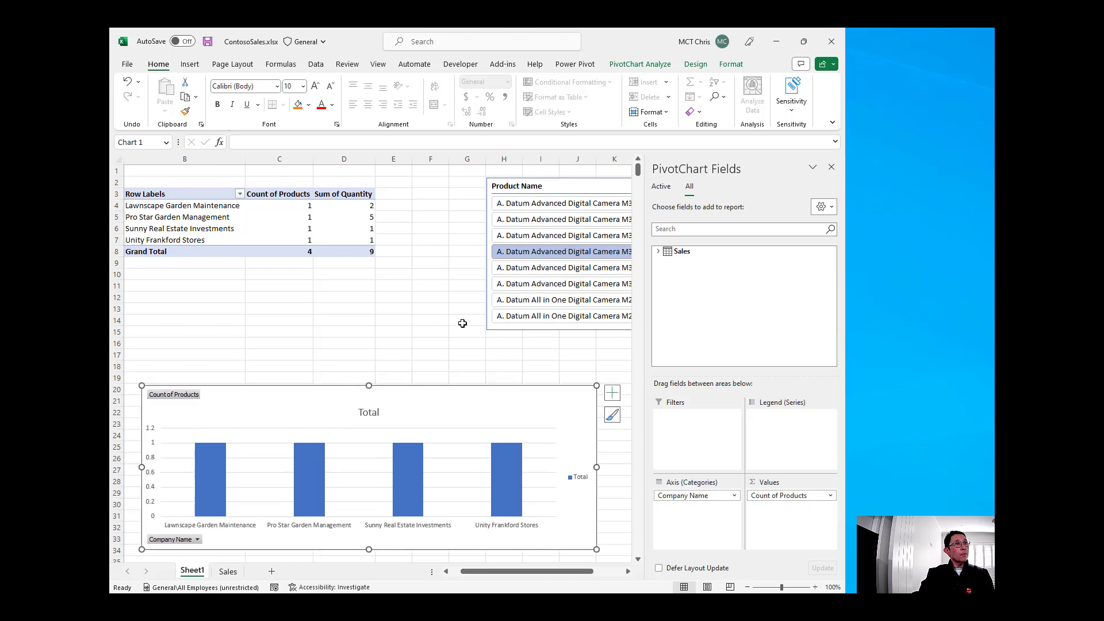
{"action": "left_click", "coordinate": [523, 269], "text": "ctrl"}
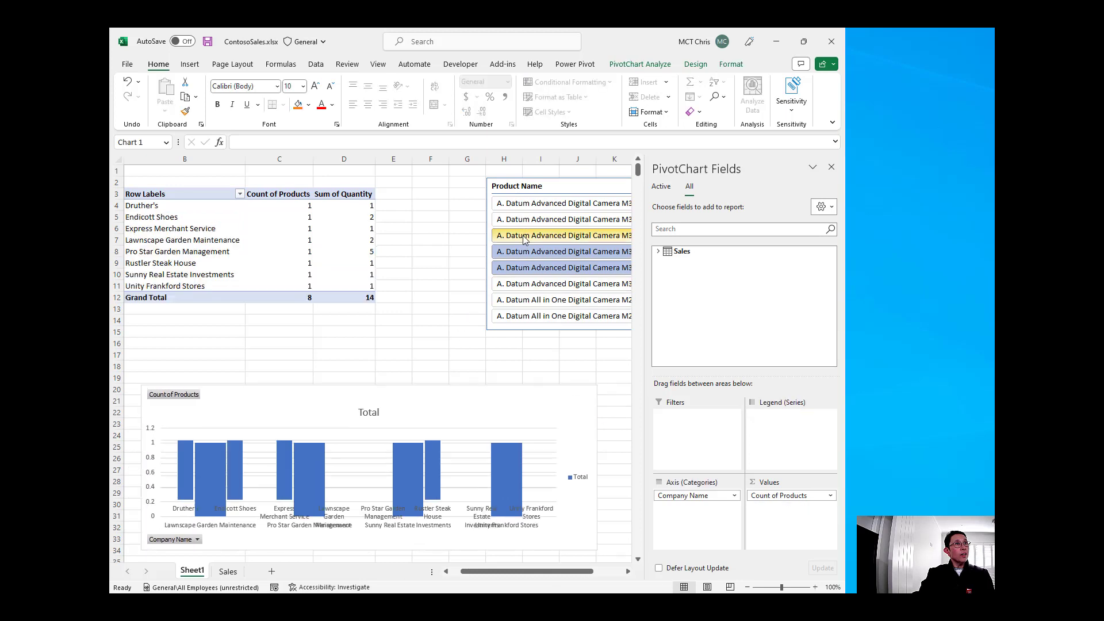
{"action": "left_click", "coordinate": [525, 235], "text": "ctrl"}
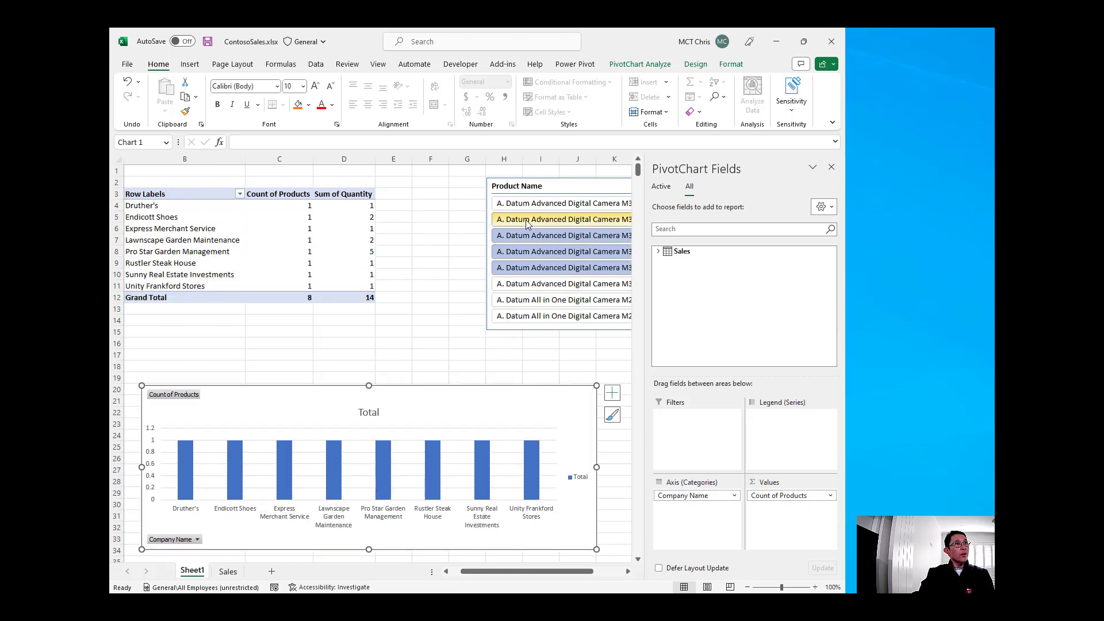
{"action": "left_click", "coordinate": [526, 220]}
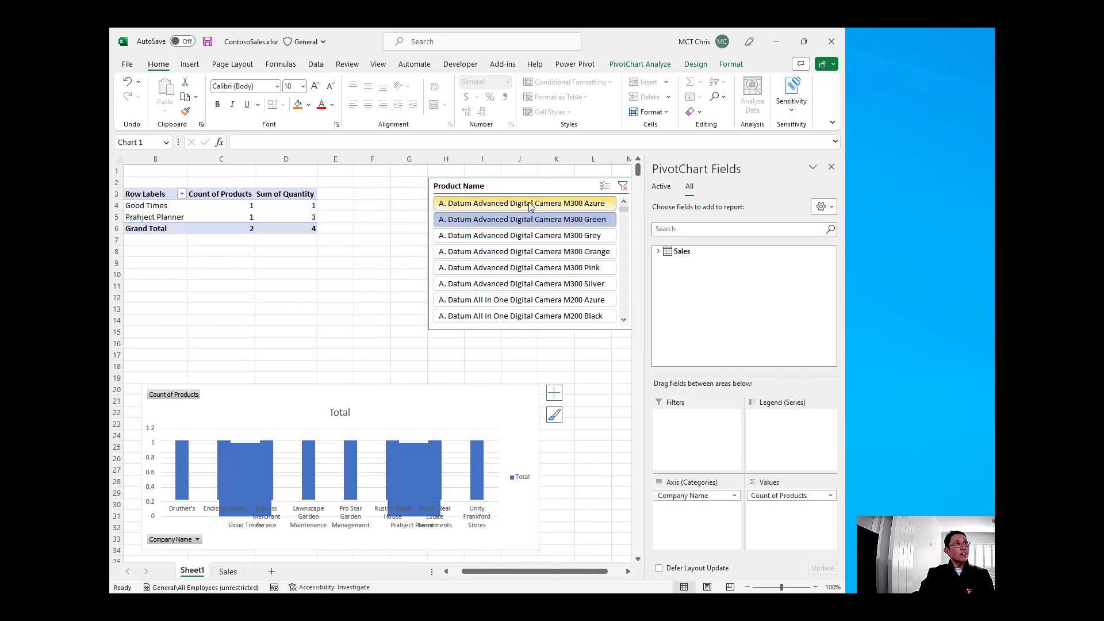
- Fine-tune the PivotChart's position below the PivotTable and expand the Sales table to show its fields
{"action": "left_click_drag", "start_coordinate": [482, 414], "coordinate": [470, 412]}
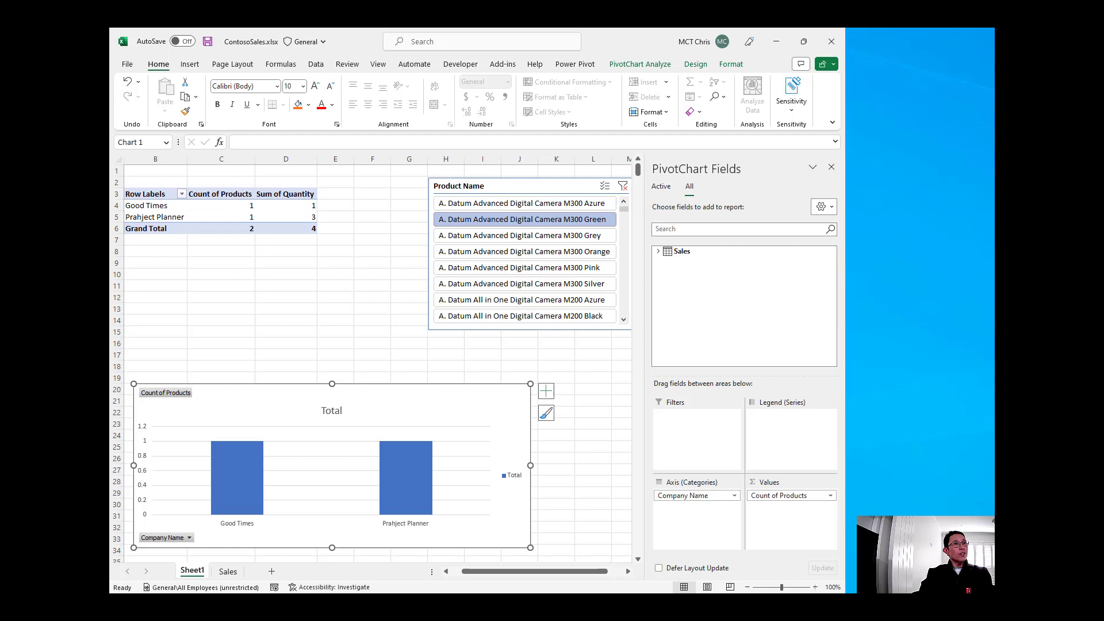
{"action": "left_click_drag", "start_coordinate": [535, 571], "coordinate": [524, 570]}
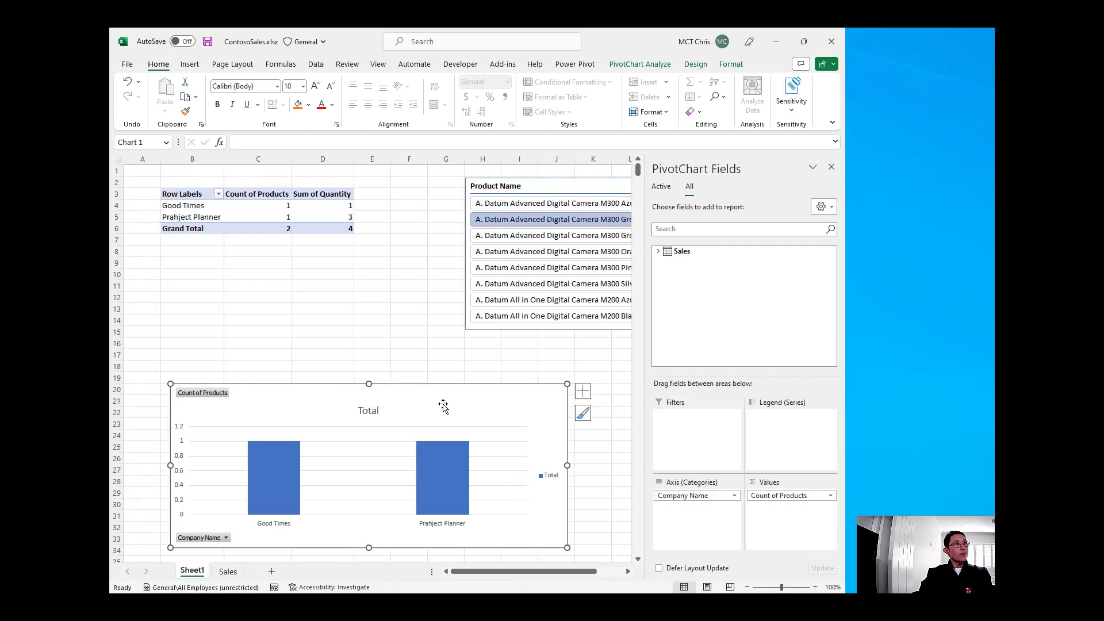
{"action": "left_click_drag", "start_coordinate": [443, 407], "coordinate": [424, 413]}
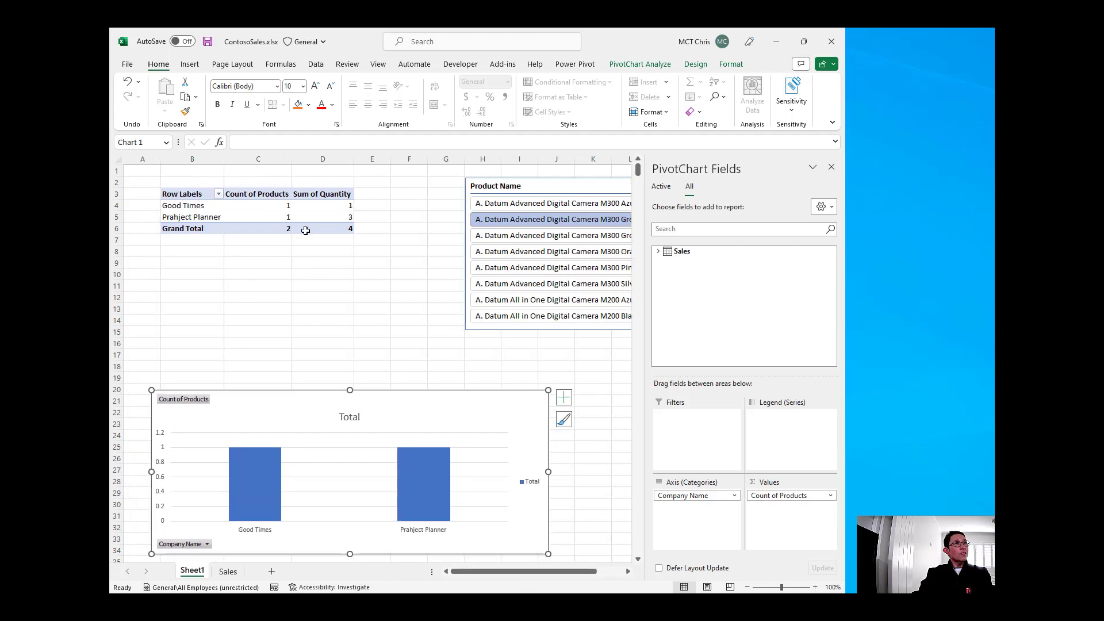
{"action": "left_click", "coordinate": [658, 252]}
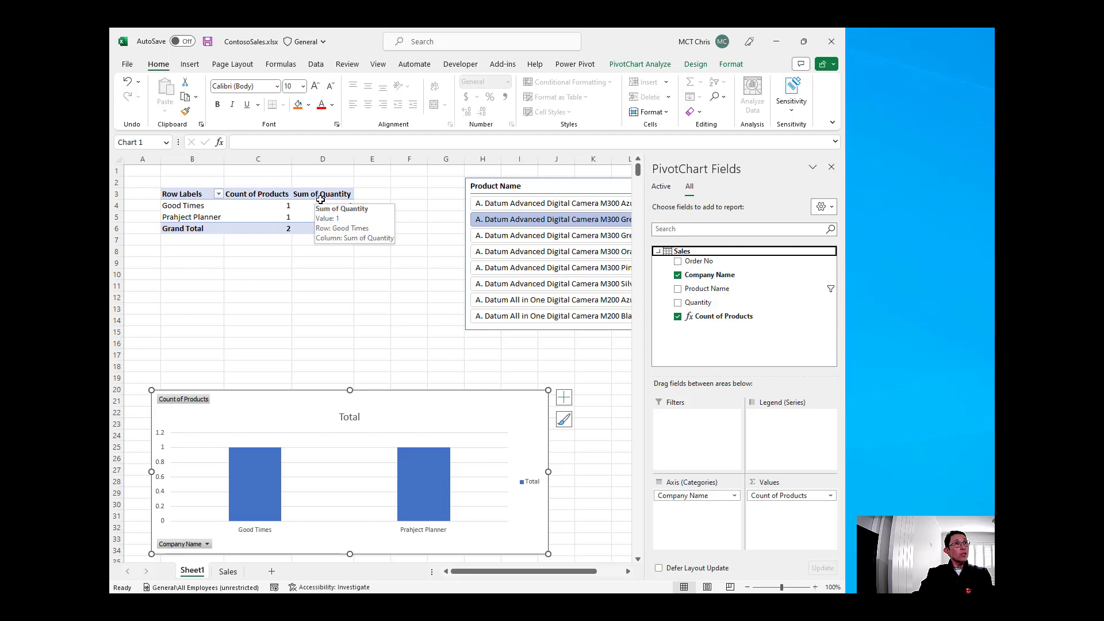
- Move the Product Name slicer closer to the PivotTable and filter by M300 Grey, followed by M300 Orange
{"action": "mouse_move", "coordinate": [495, 187]}
{"action": "left_mouse_down"}
{"action": "mouse_move", "coordinate": [485, 190]}
{"action": "mouse_move", "coordinate": [496, 207]}
{"action": "left_mouse_up"}
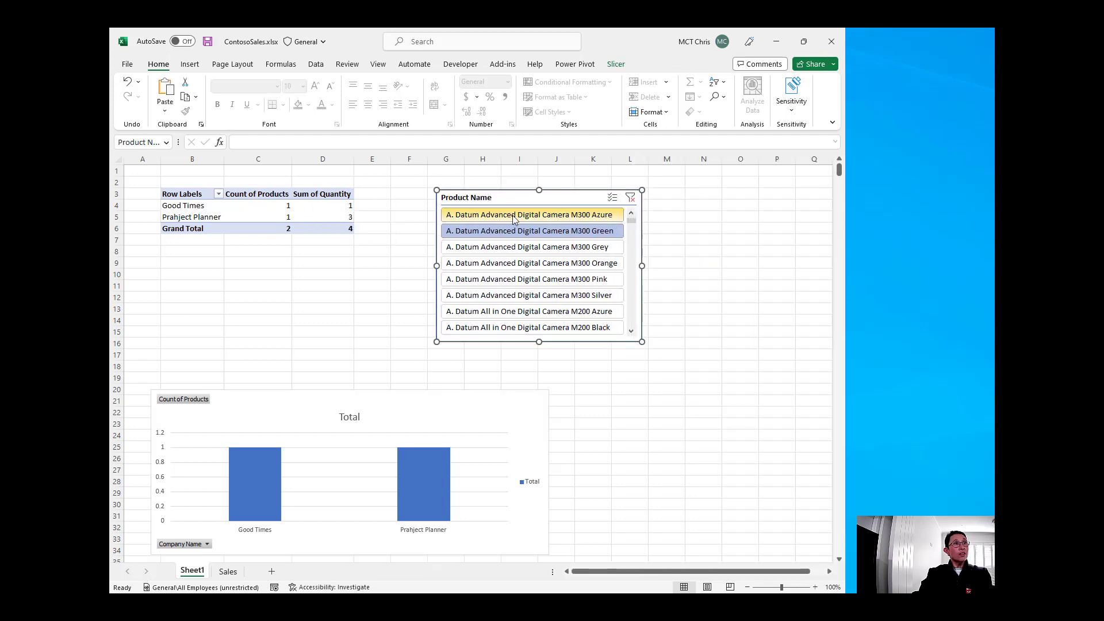
{"action": "left_click", "coordinate": [513, 247]}
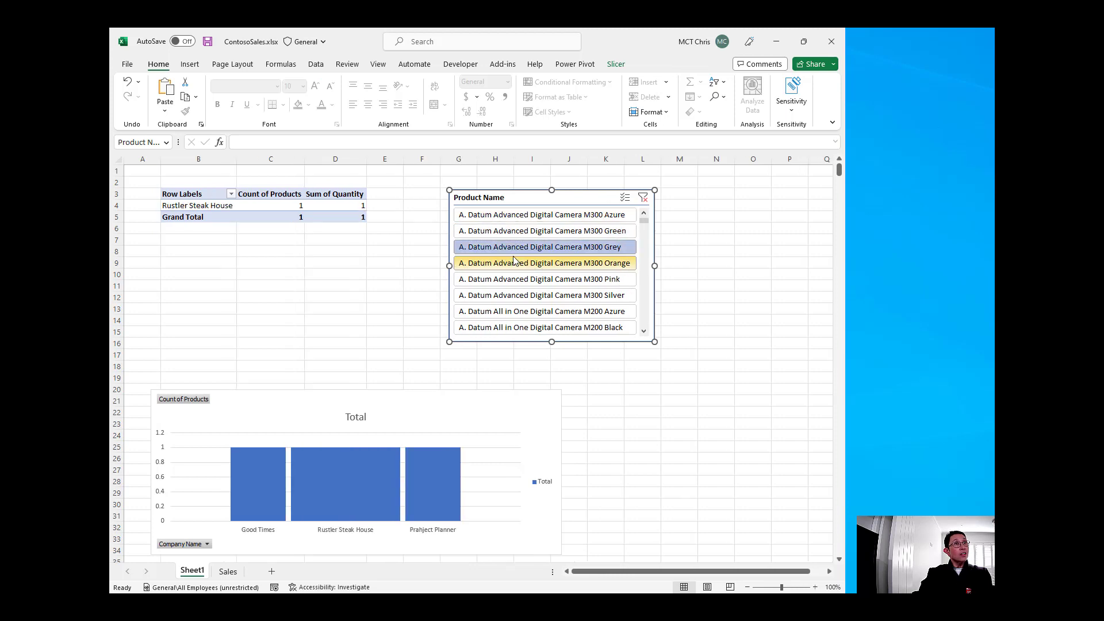
{"action": "left_click", "coordinate": [514, 263]}
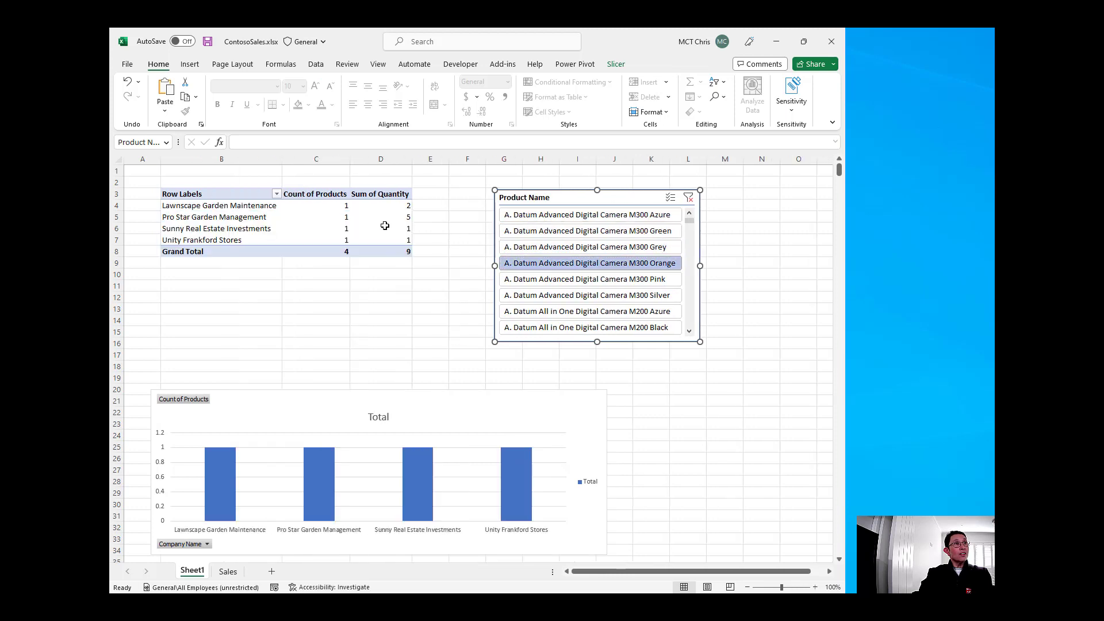